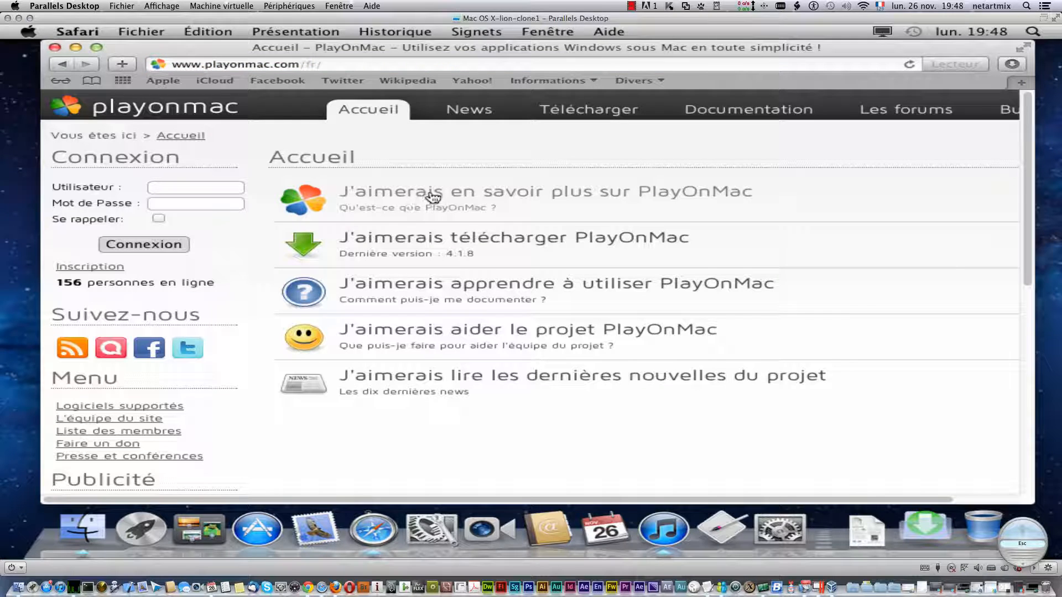
Download the latest version of PlayOnMac (4.1.8) from the site's download page
{"action": "left_click", "coordinate": [459, 242]}
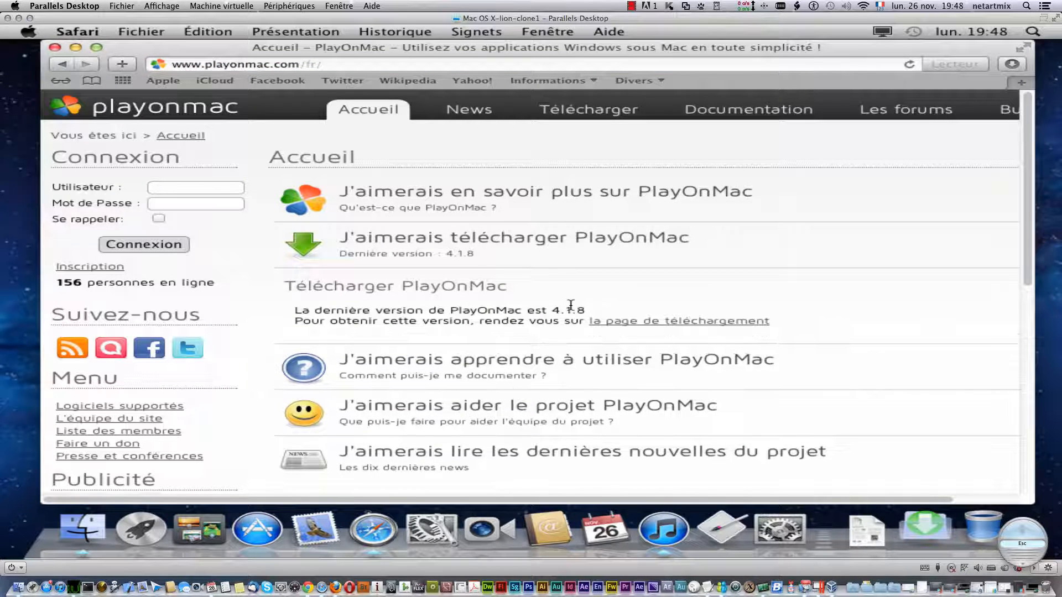
{"action": "left_click", "coordinate": [637, 322]}
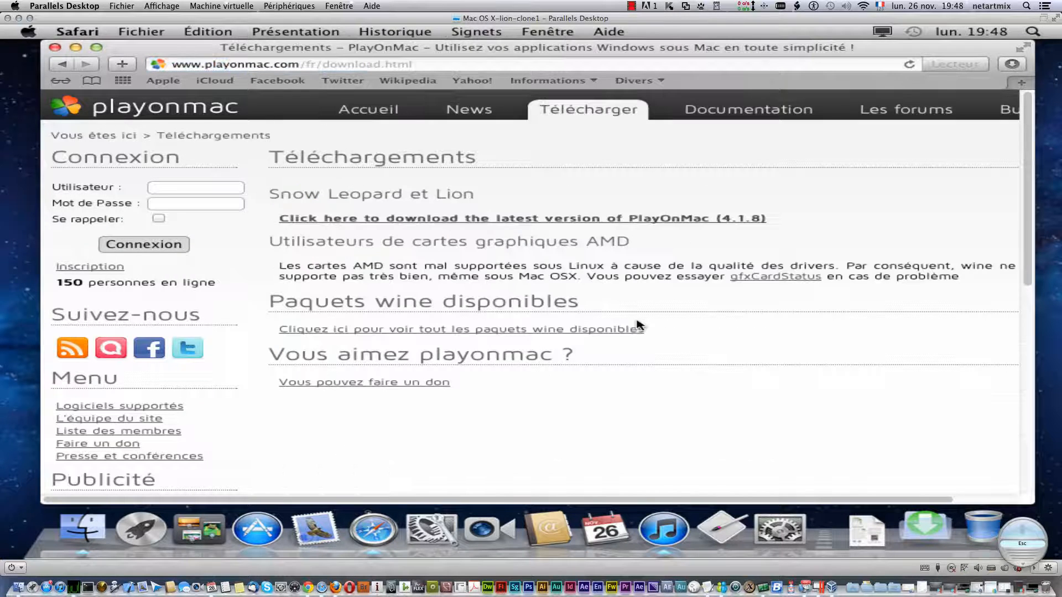
{"action": "left_click", "coordinate": [451, 224]}
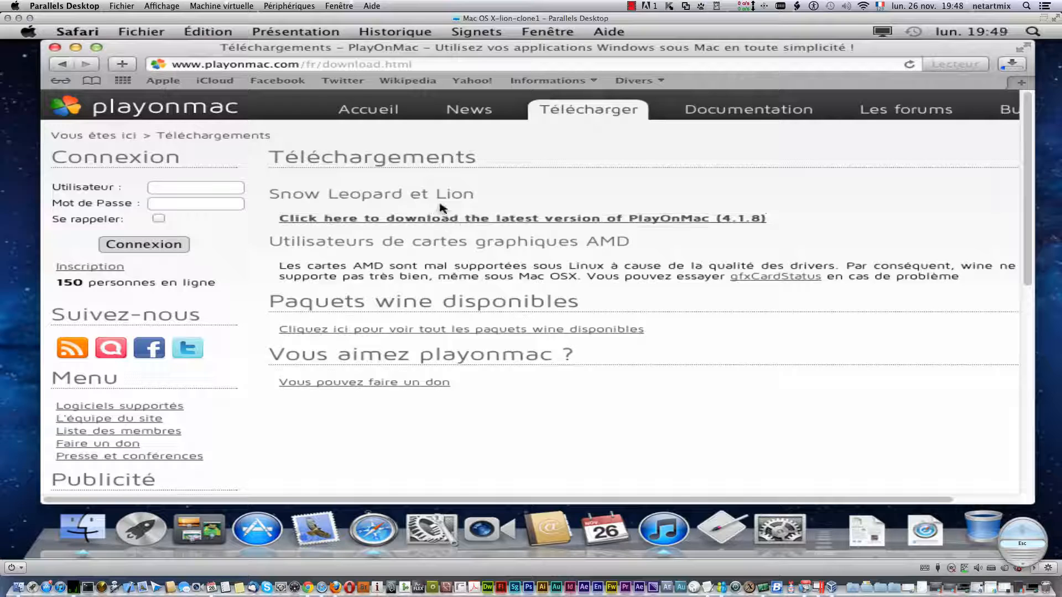
{"action": "left_click", "coordinate": [626, 8]}
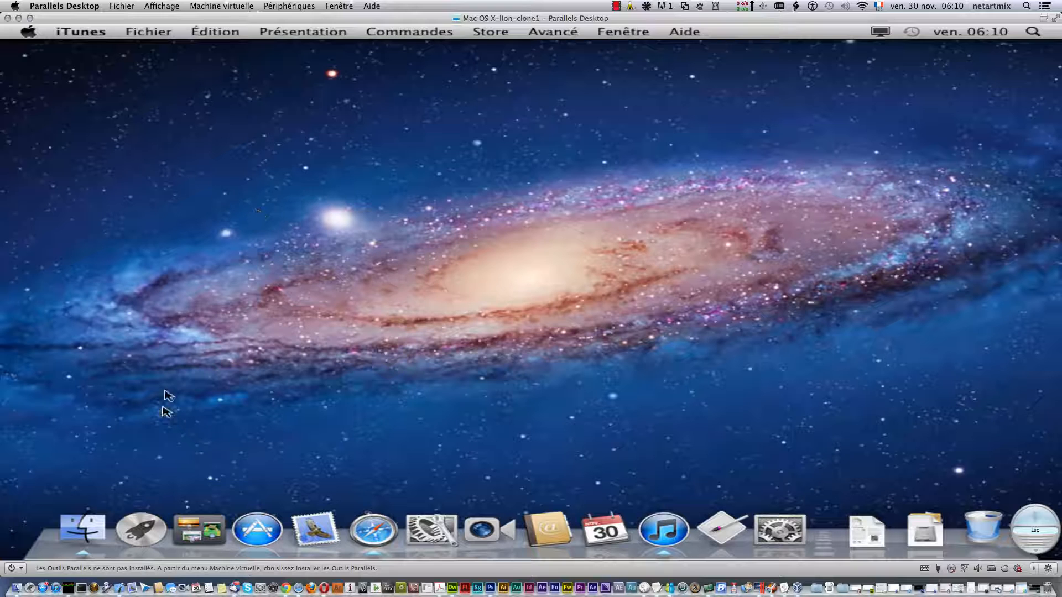
Open PlayOnMac_4.1.8.dmg from the Téléchargements folder and copy PlayOnMac into the Applications folder
{"action": "left_click", "coordinate": [83, 537]}
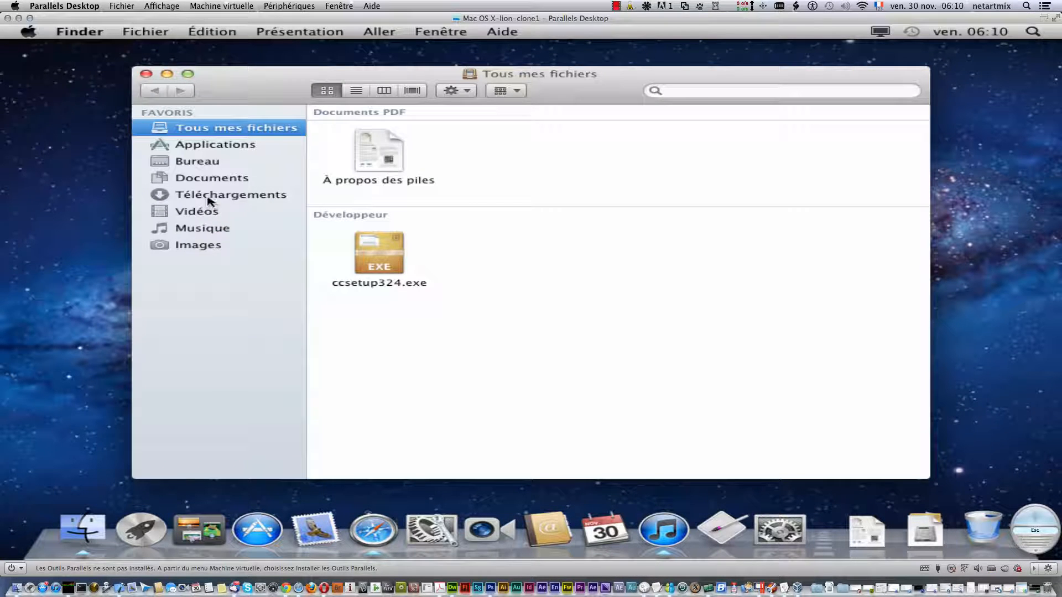
{"action": "left_click", "coordinate": [209, 197]}
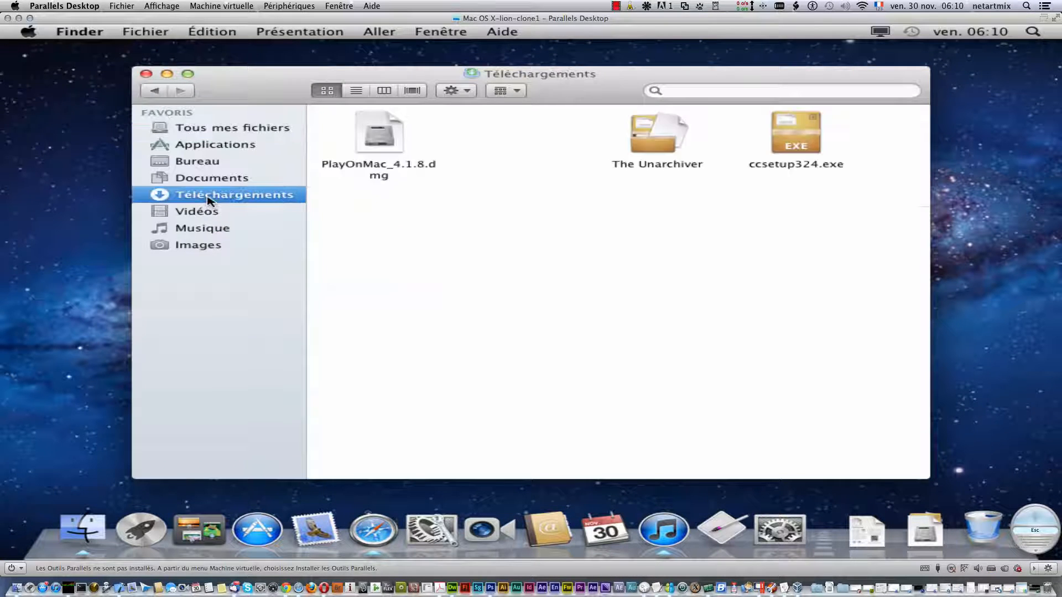
{"action": "right_click", "coordinate": [374, 139]}
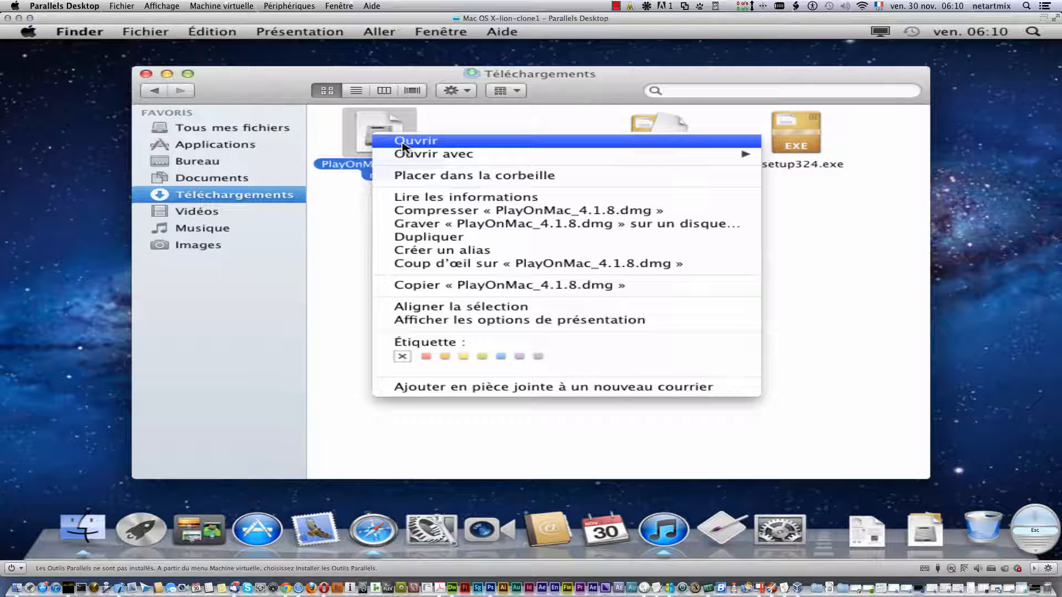
{"action": "left_click", "coordinate": [404, 145]}
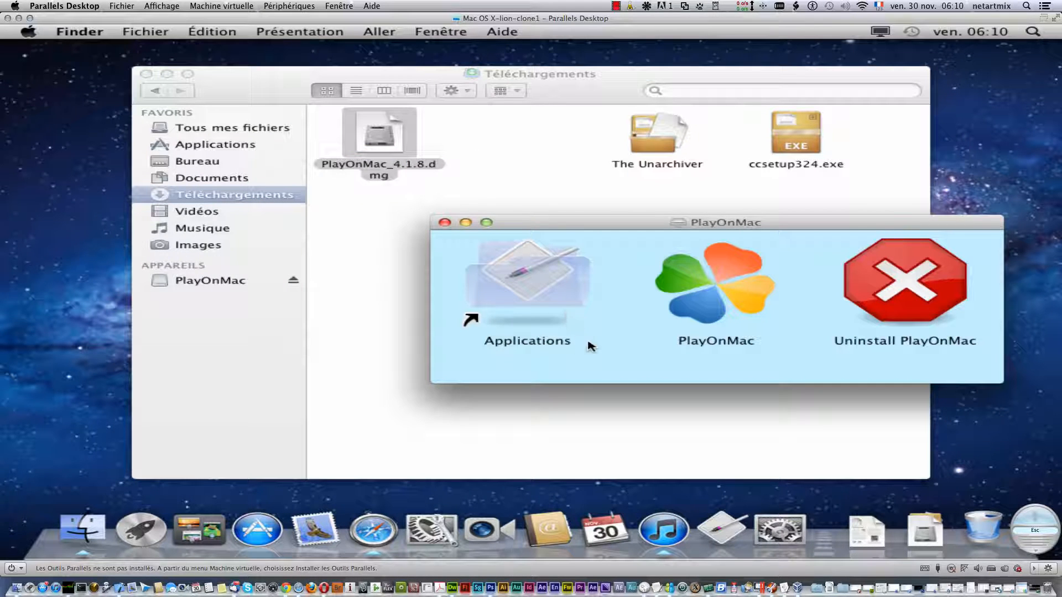
{"action": "left_click_drag", "start_coordinate": [713, 297], "coordinate": [530, 294]}
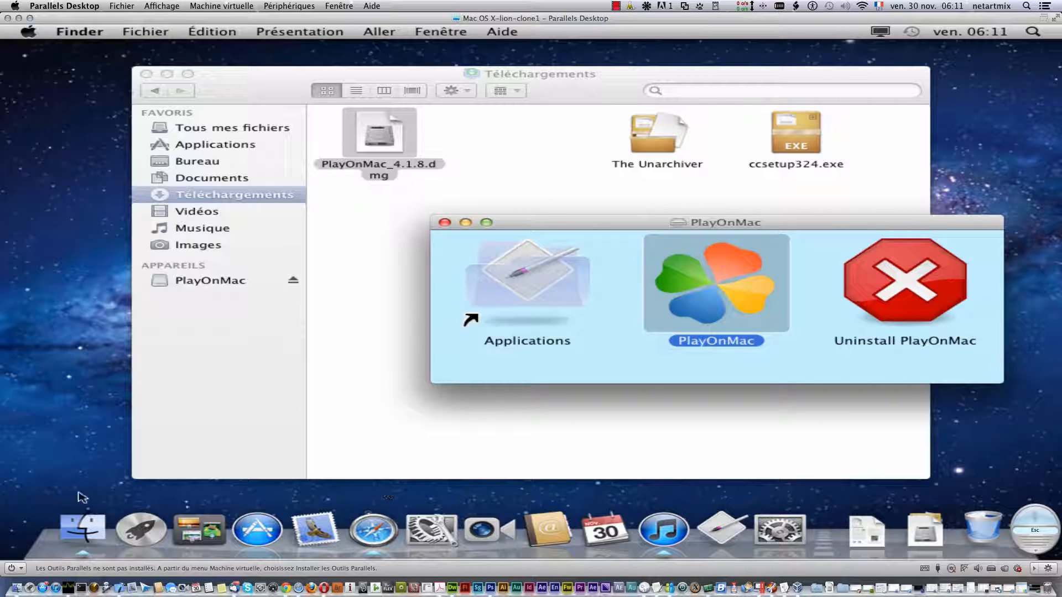
Launch PlayOnMac from the Applications folder
{"action": "left_click", "coordinate": [75, 544]}
{"action": "left_click", "coordinate": [221, 145]}
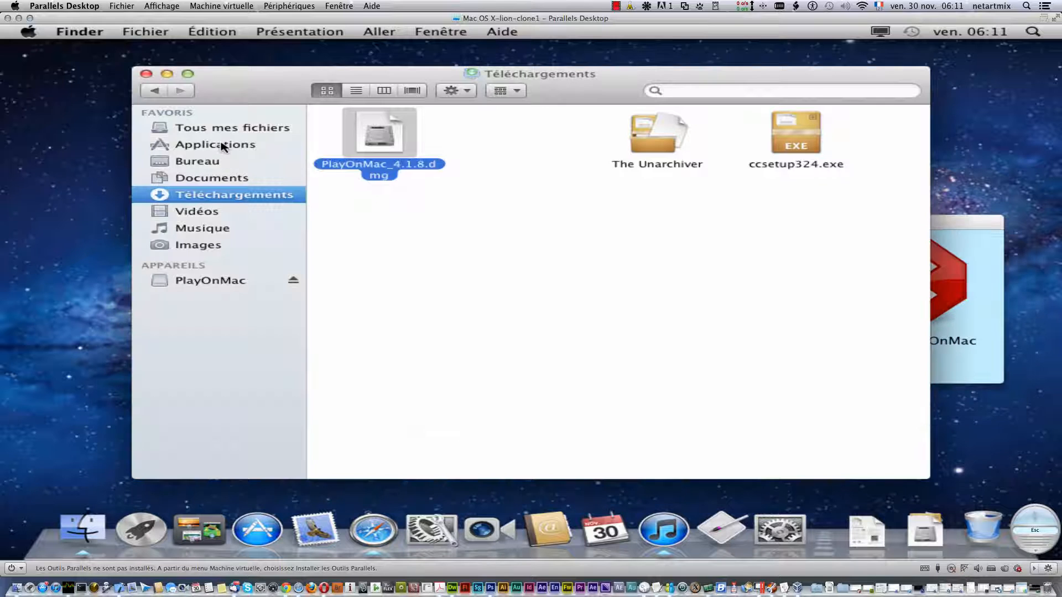
{"action": "left_click", "coordinate": [222, 147]}
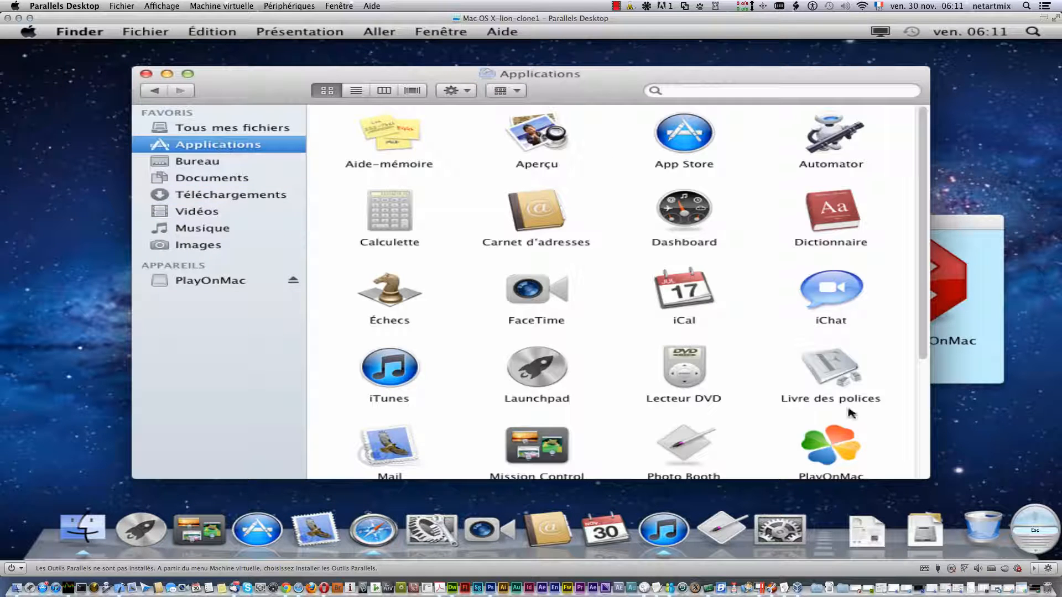
{"action": "left_click", "coordinate": [838, 442]}
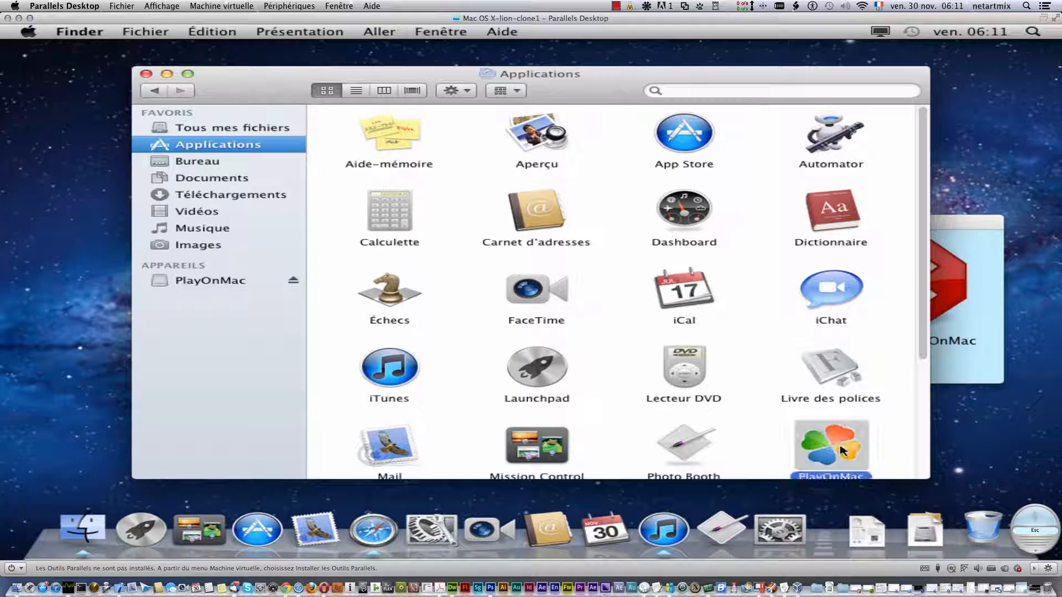
{"action": "right_click", "coordinate": [839, 445]}
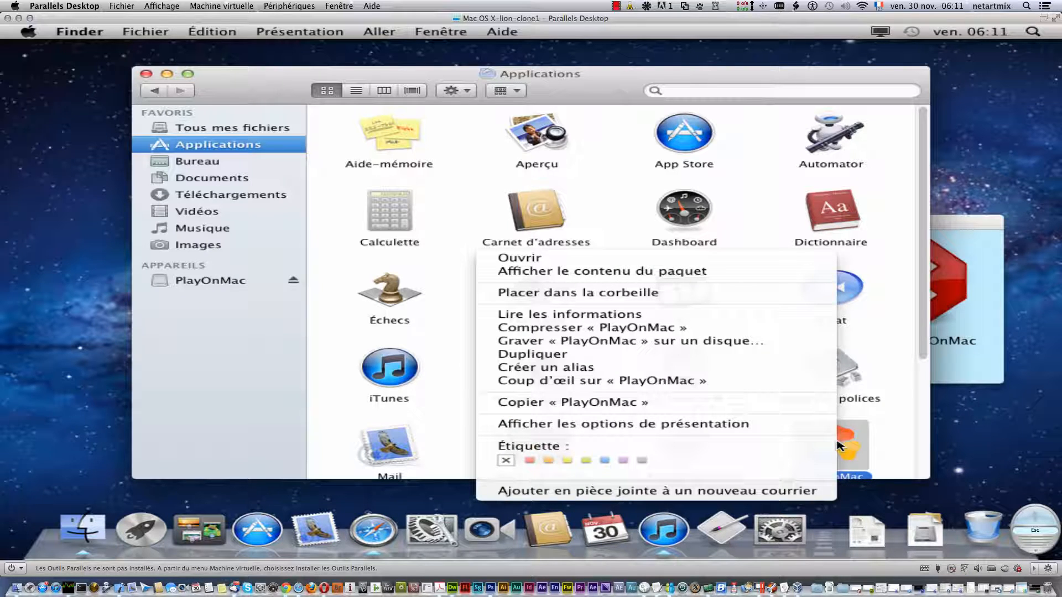
{"action": "left_click", "coordinate": [652, 259]}
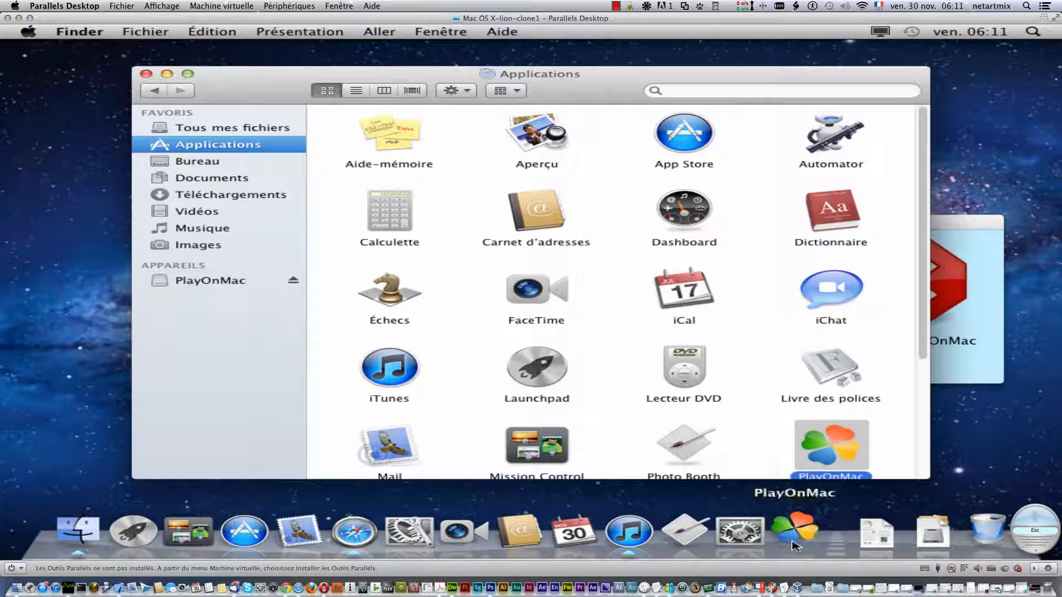
{"action": "right_click", "coordinate": [794, 530]}
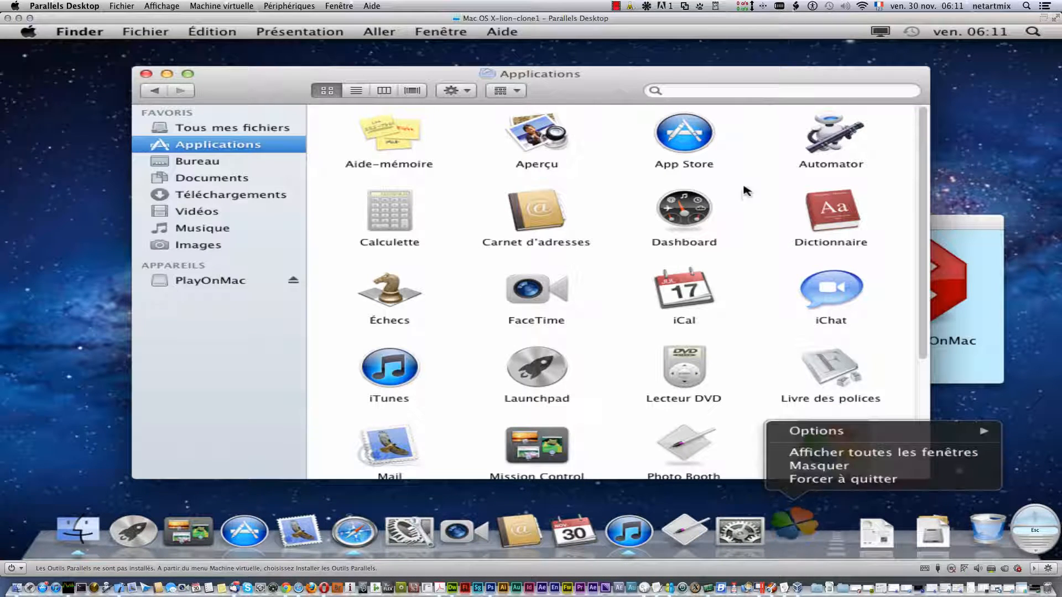
{"action": "mouse_move", "coordinate": [833, 437]}
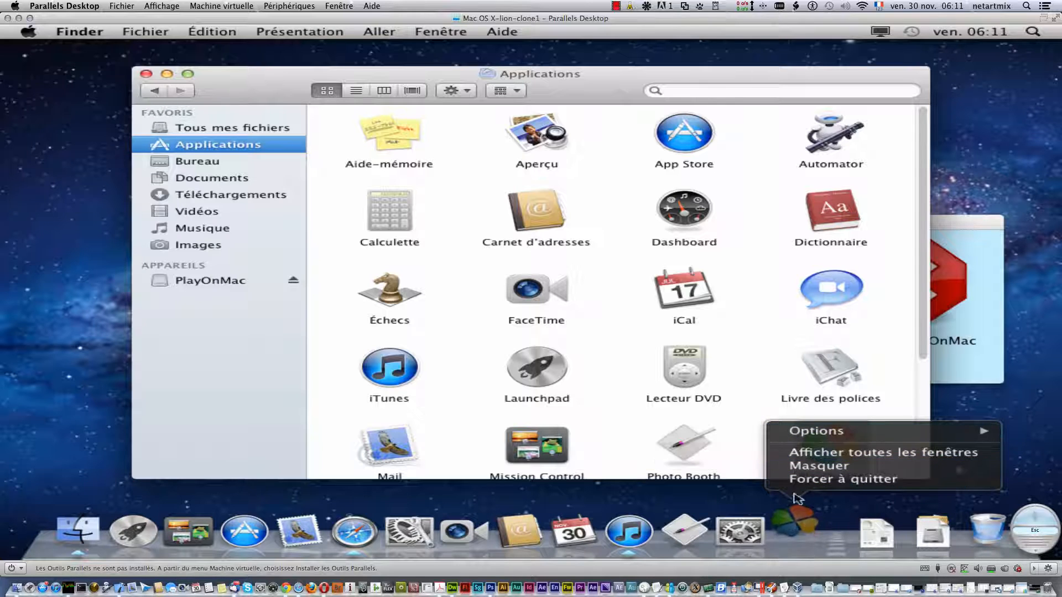
{"action": "left_click", "coordinate": [745, 440]}
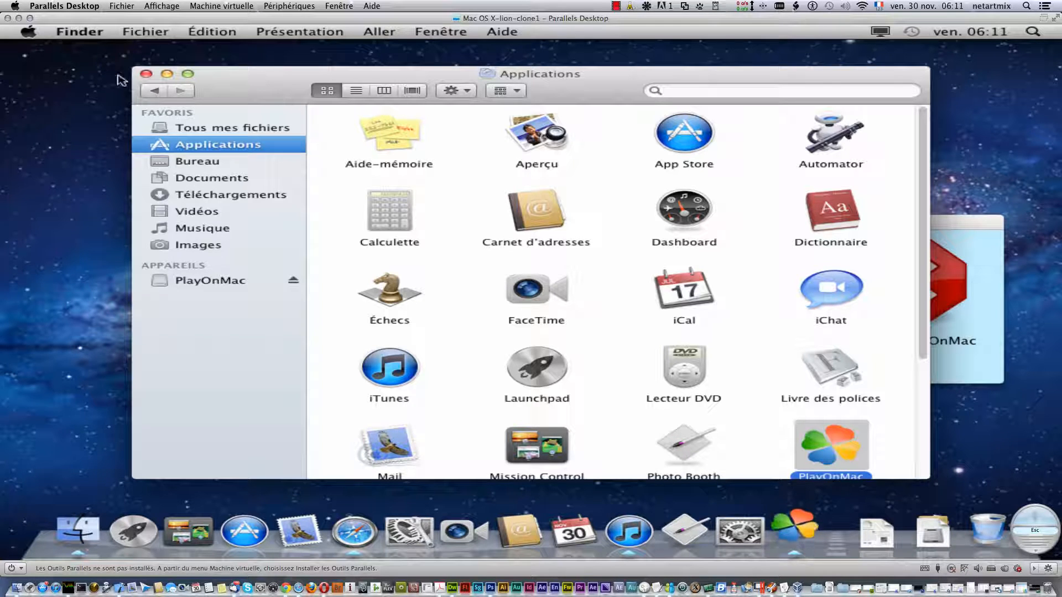
Close the Applications window, allow the downloaded PlayOnMac to open and agree to contribute to its compatibility database
{"action": "left_click", "coordinate": [146, 74]}
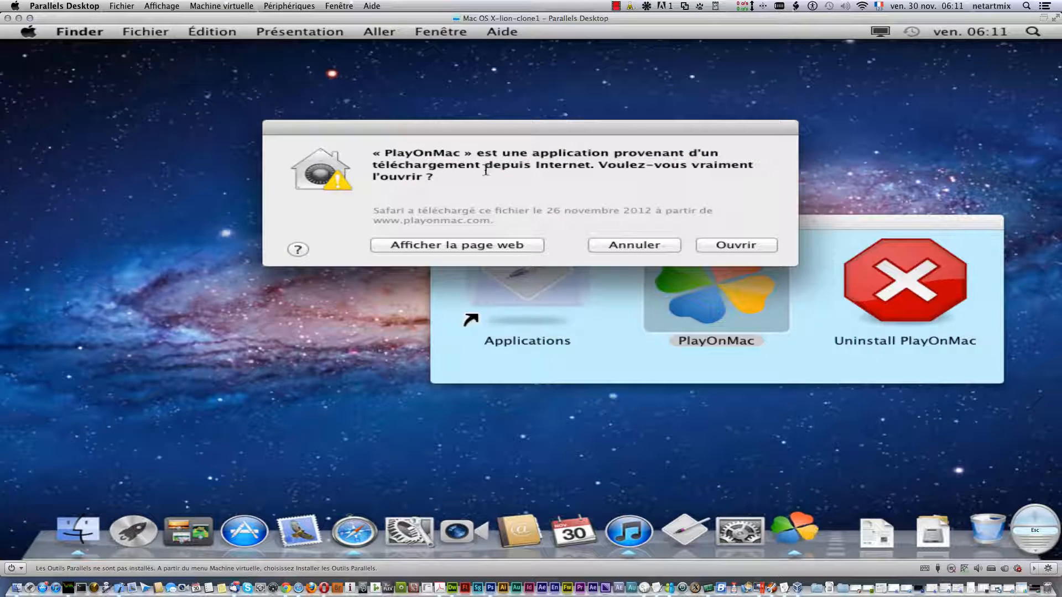
{"action": "left_click", "coordinate": [718, 245]}
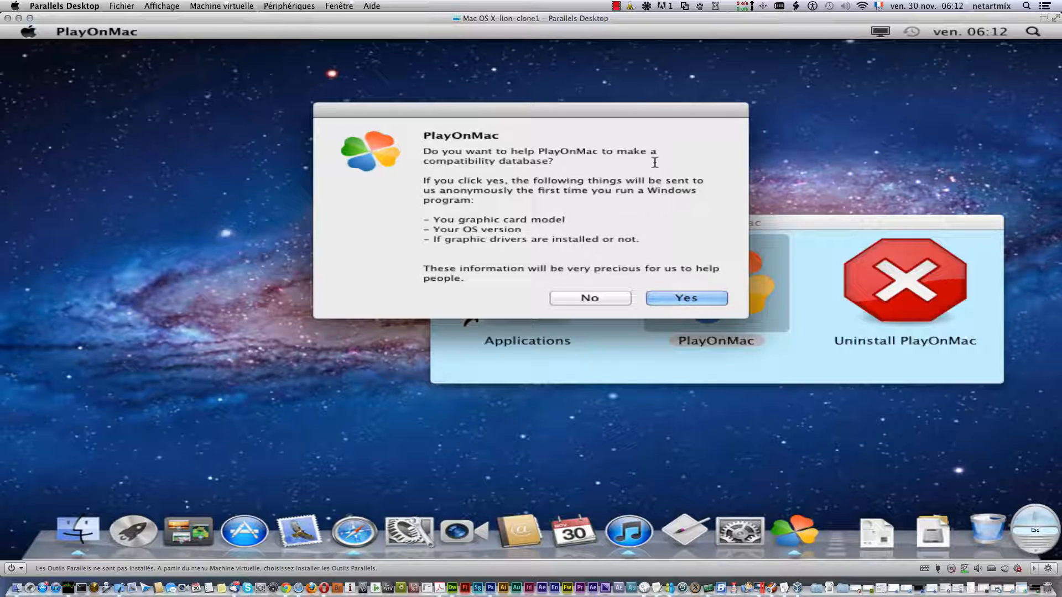
{"action": "left_click", "coordinate": [685, 299]}
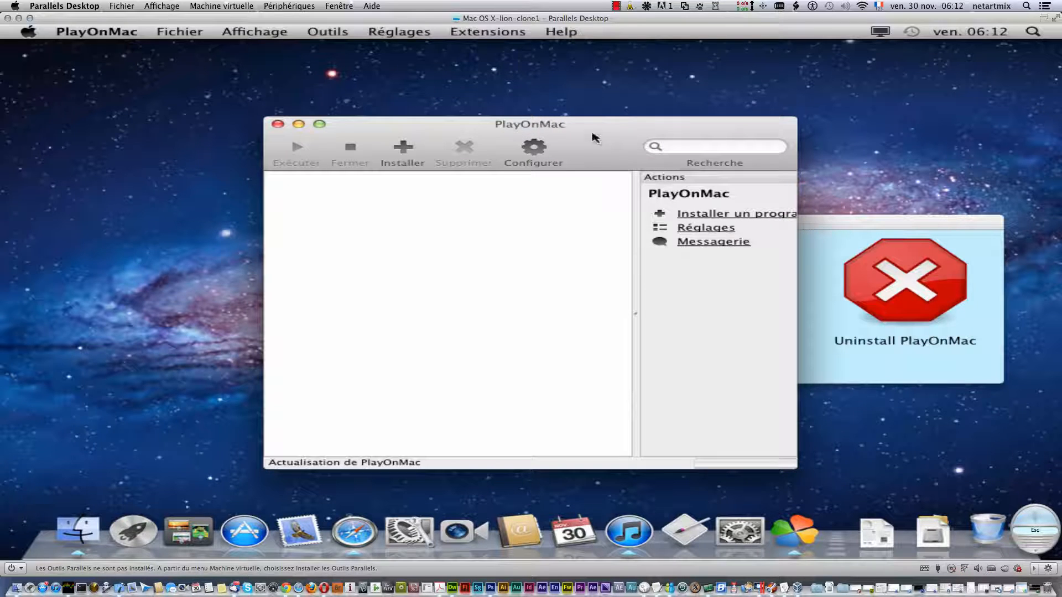
Move the PlayOnMac main window aside and have the first-use assistant download XQuartz automatically
{"action": "left_click_drag", "start_coordinate": [594, 137], "coordinate": [378, 97]}
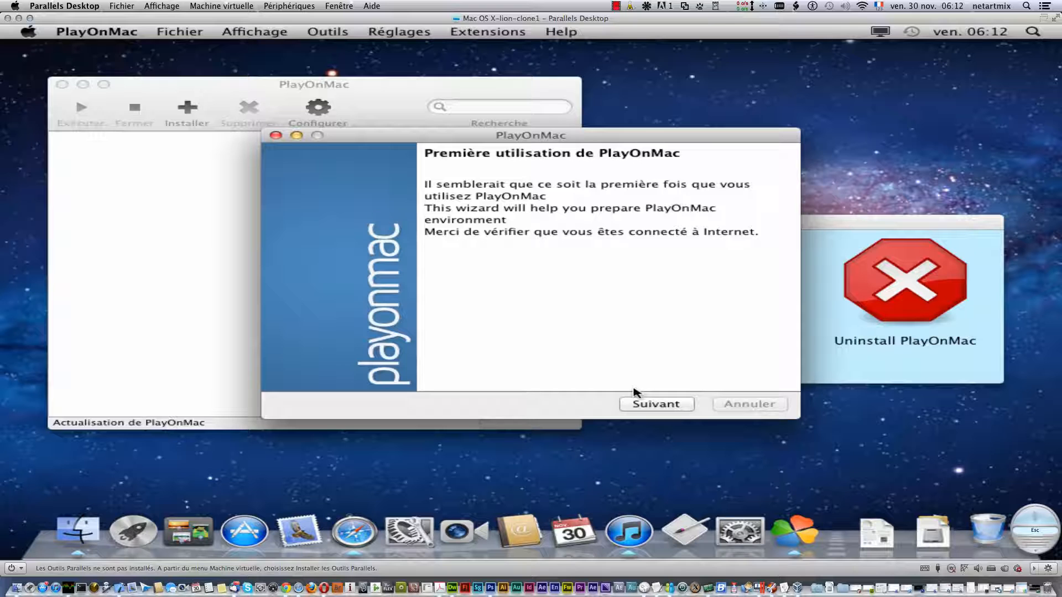
{"action": "left_click", "coordinate": [641, 405]}
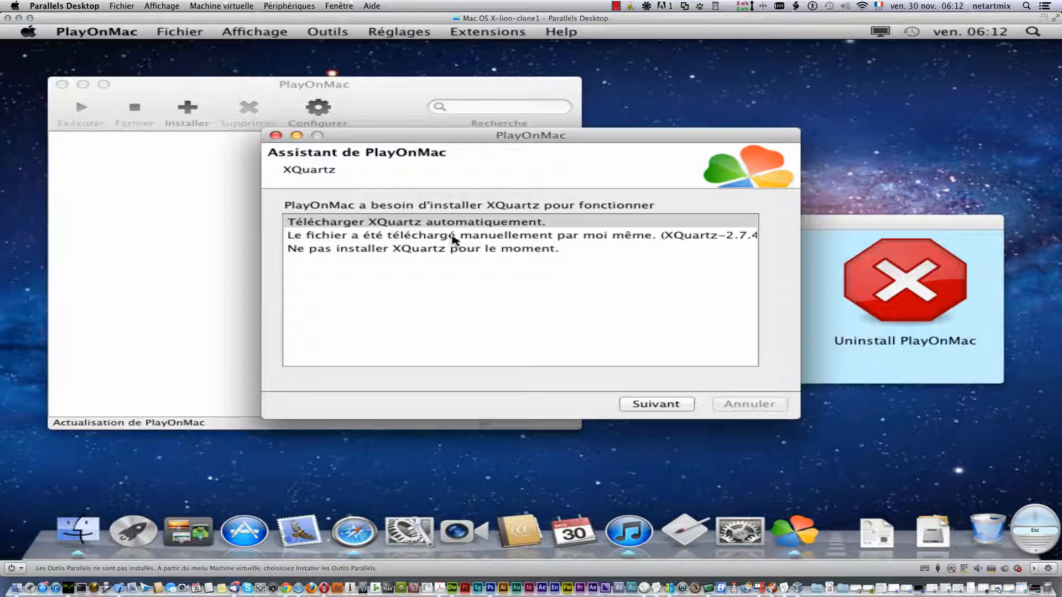
{"action": "left_click", "coordinate": [663, 405]}
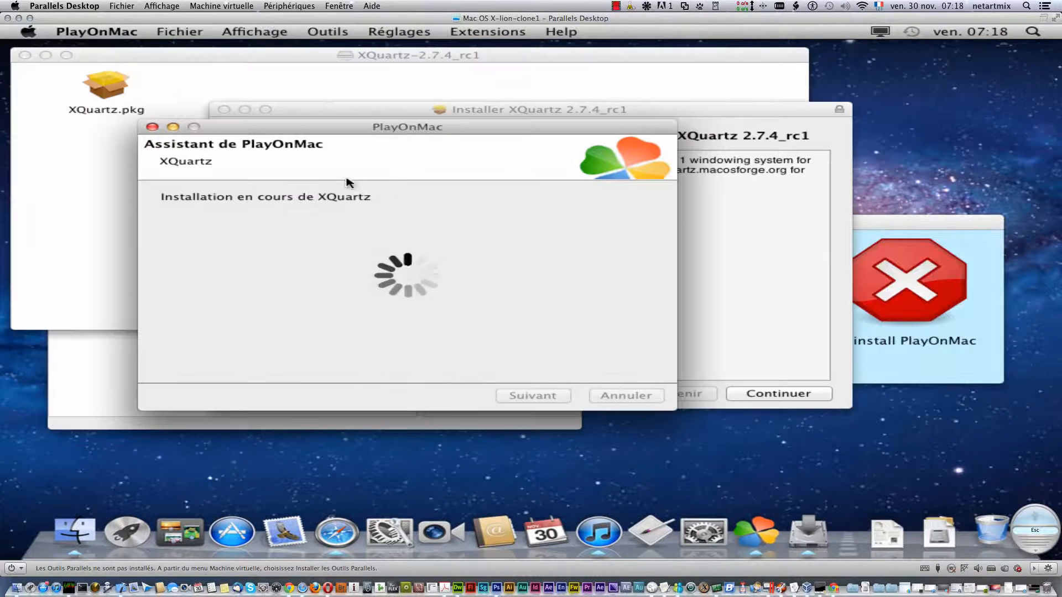
Go through the XQuartz 2.7.4_rc1 installer's introduction and read-me, keep the licence in English and accept its terms
{"action": "left_click", "coordinate": [724, 110]}
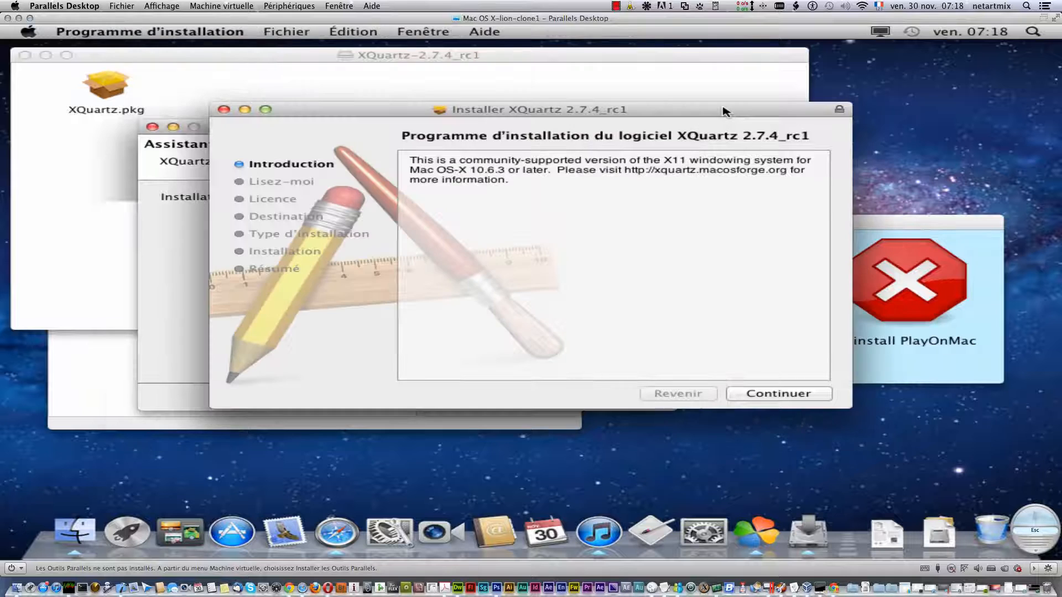
{"action": "left_click", "coordinate": [807, 394]}
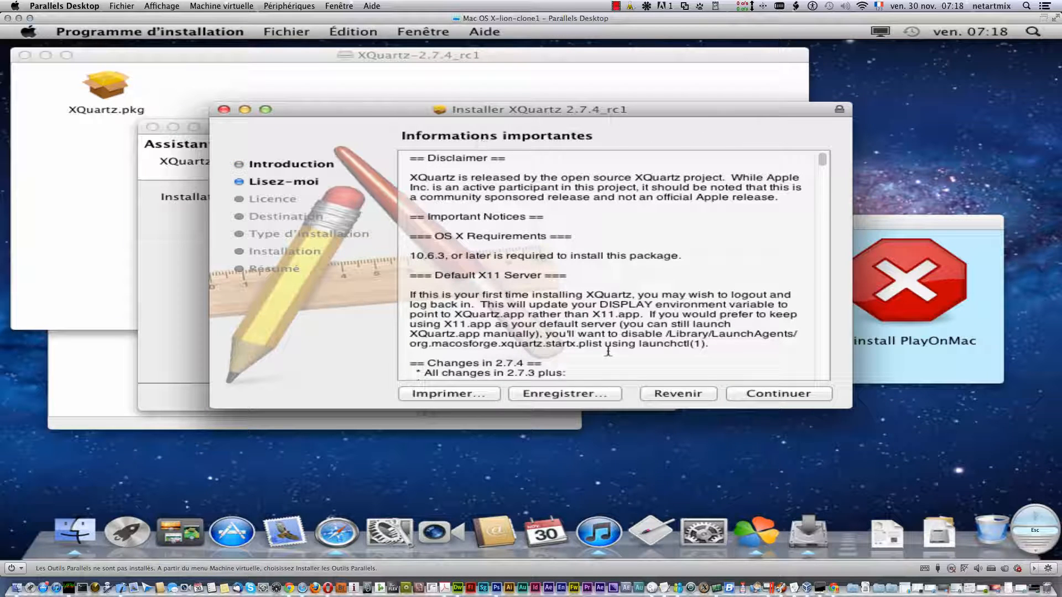
{"action": "left_click", "coordinate": [781, 397]}
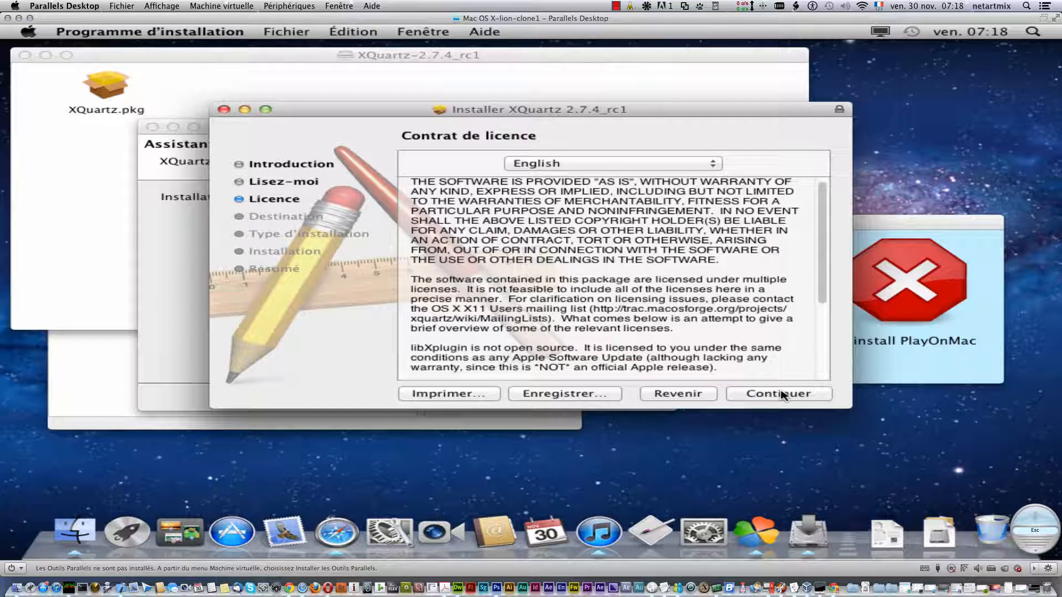
{"action": "left_click", "coordinate": [706, 165]}
{"action": "left_click", "coordinate": [676, 259]}
{"action": "left_click", "coordinate": [766, 396]}
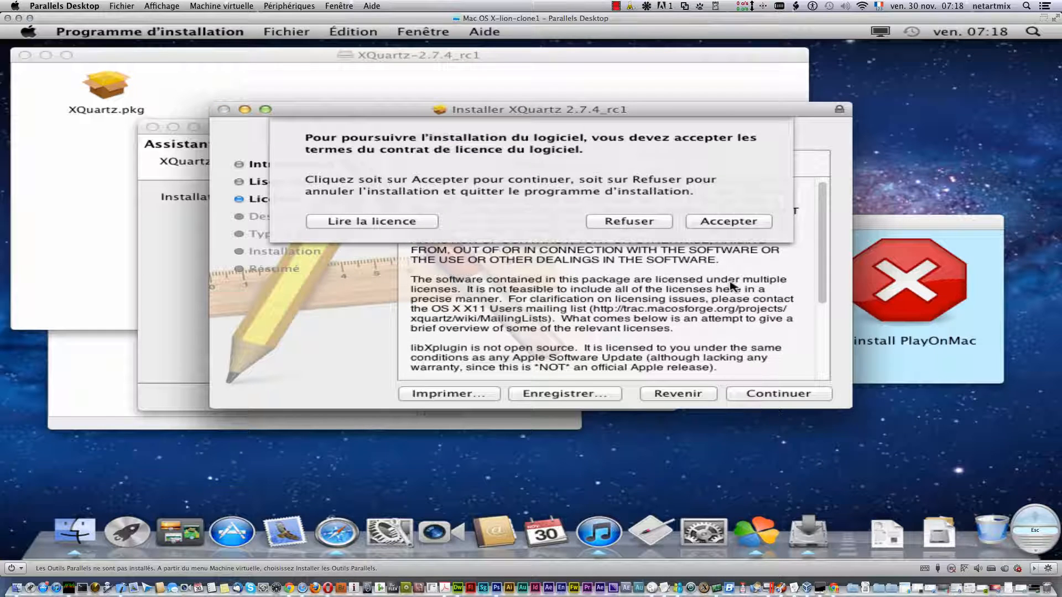
{"action": "left_click", "coordinate": [729, 222]}
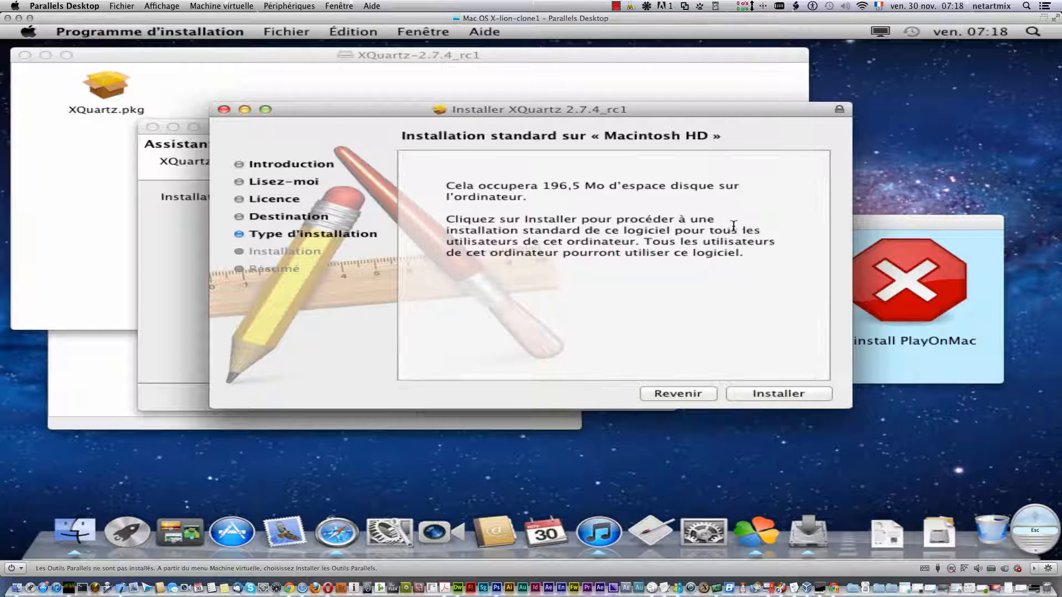
Start the standard XQuartz installation on Macintosh HD and authorise it by entering the account password
{"action": "left_click", "coordinate": [778, 394]}
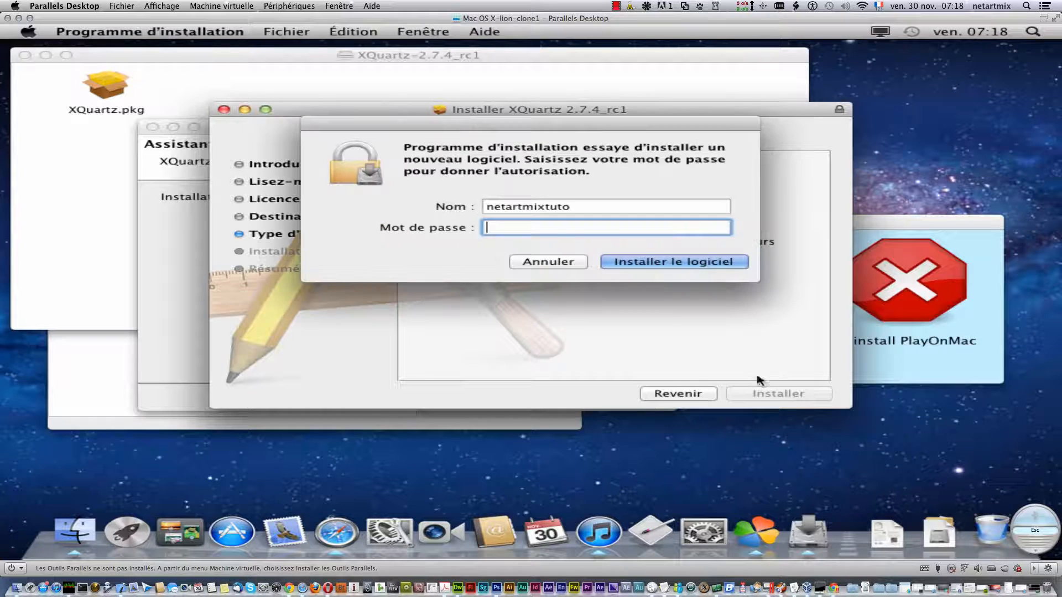
{"action": "type", "text": "•••"}
{"action": "key", "text": "BackSpace"}
{"action": "key", "text": "BackSpace"}
{"action": "key", "text": "BackSpace"}
{"action": "type", "text": "•••••••"}
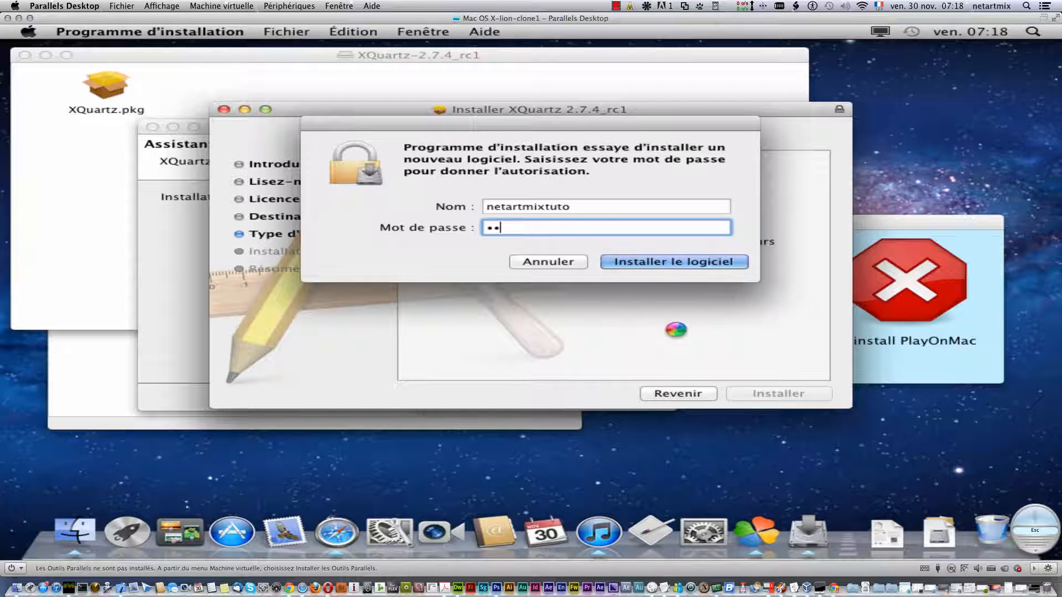
{"action": "key", "text": "Return"}
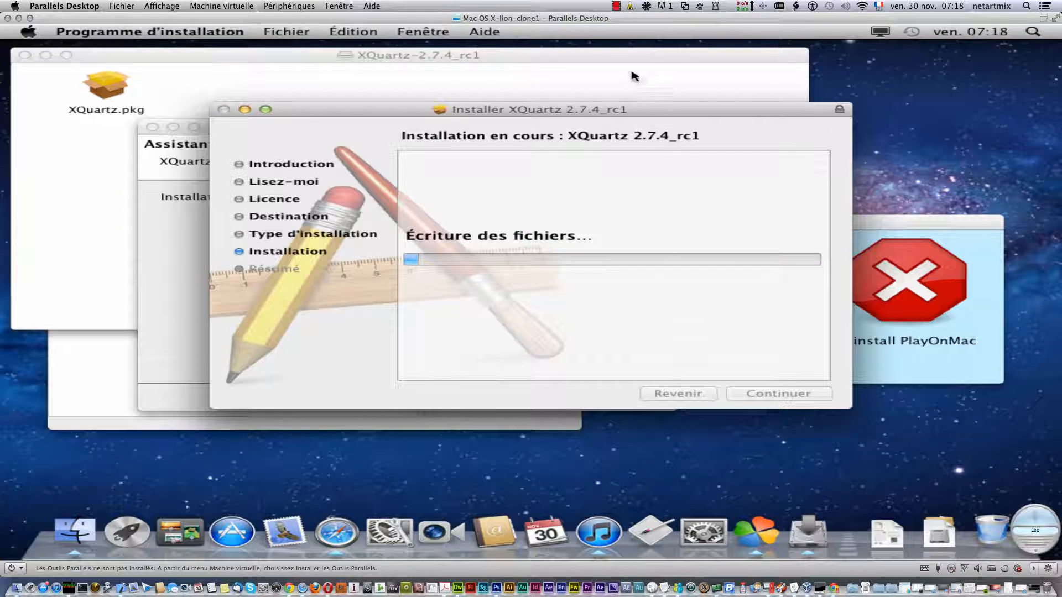
{"action": "left_click", "coordinate": [614, 8]}
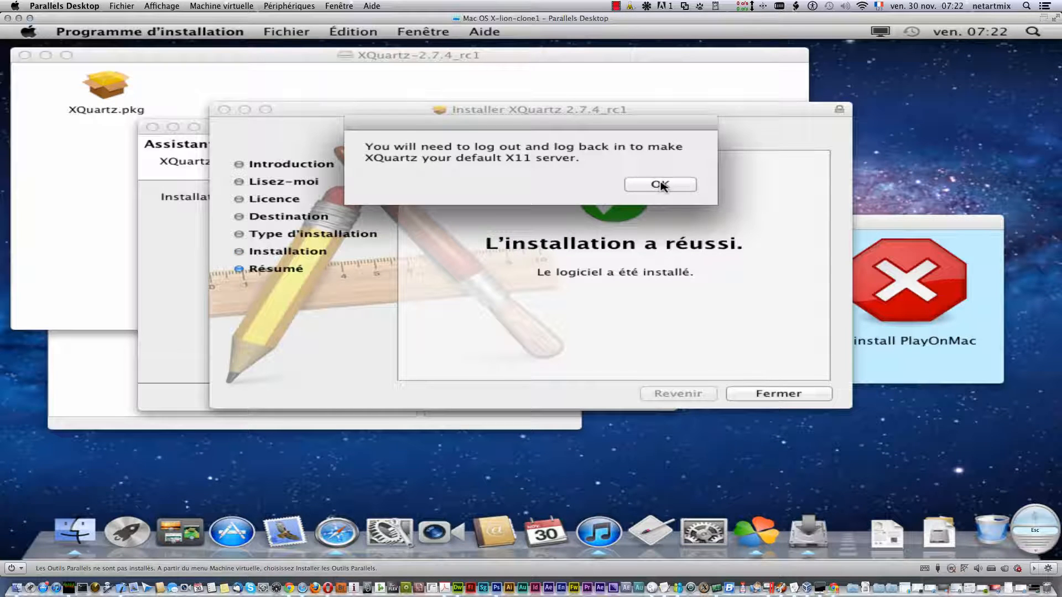
Acknowledge the notice about logging out and back in, and close the XQuartz installer
{"action": "left_click", "coordinate": [661, 185]}
{"action": "left_click", "coordinate": [776, 406]}
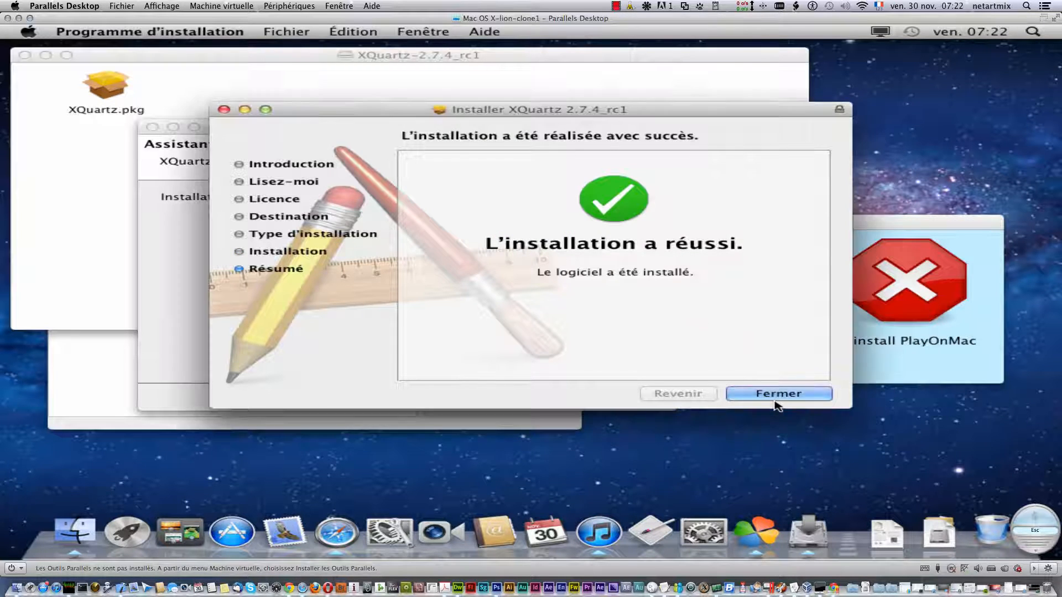
{"action": "left_click", "coordinate": [775, 397]}
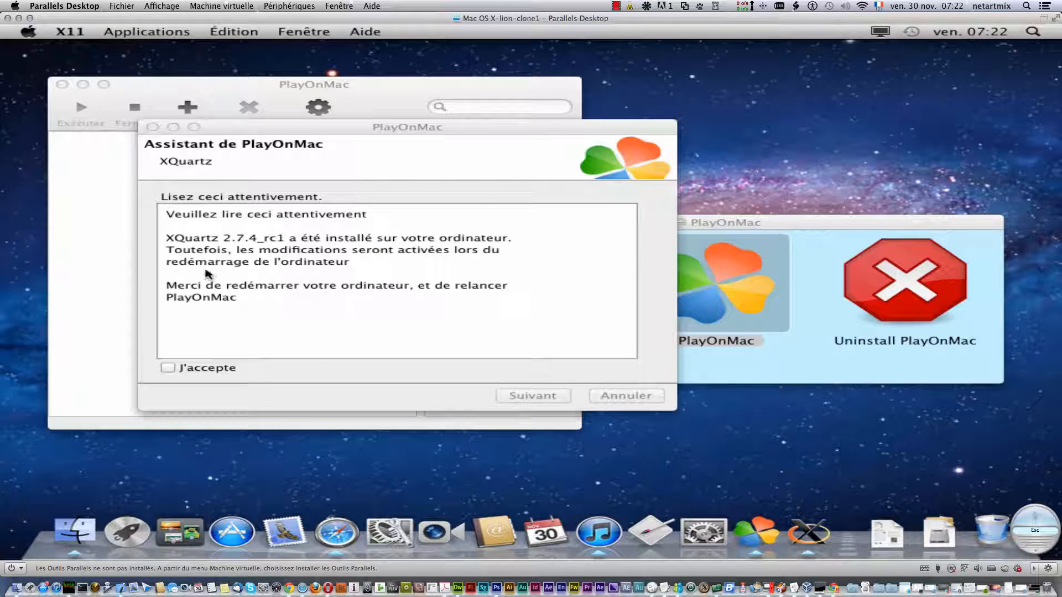
Accept the assistant's XQuartz restart notice, continue, and start downloading the X11 update to XQuartz 2.7.4
{"action": "left_click", "coordinate": [188, 375]}
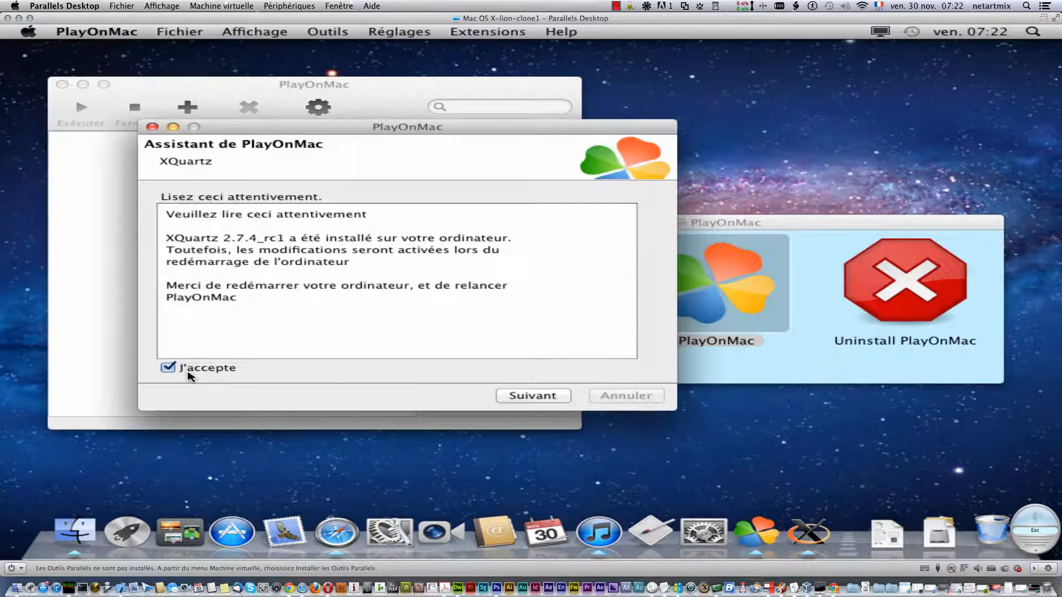
{"action": "left_click", "coordinate": [559, 397]}
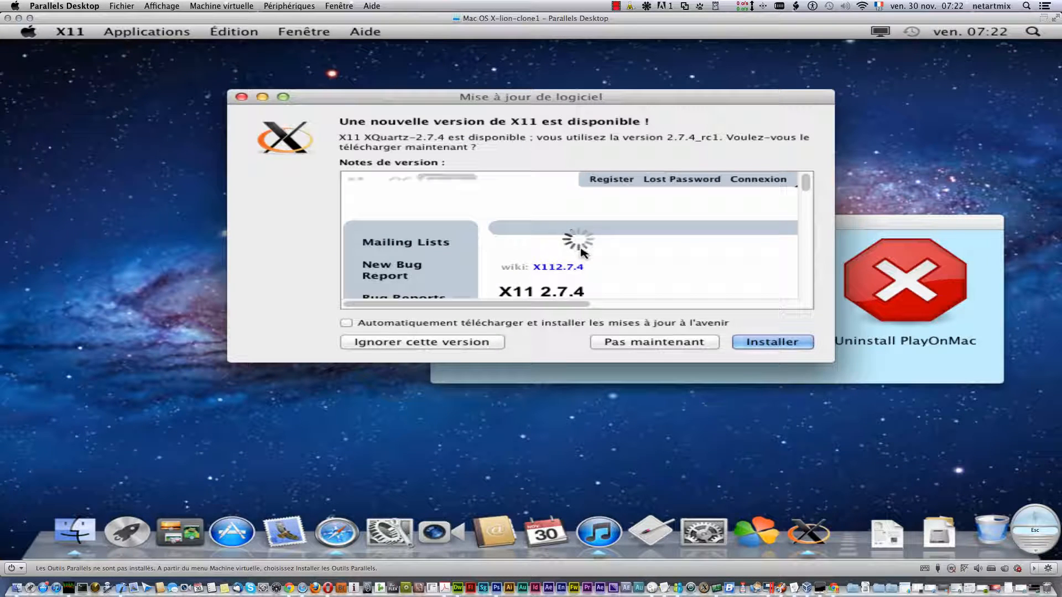
{"action": "left_click", "coordinate": [773, 346]}
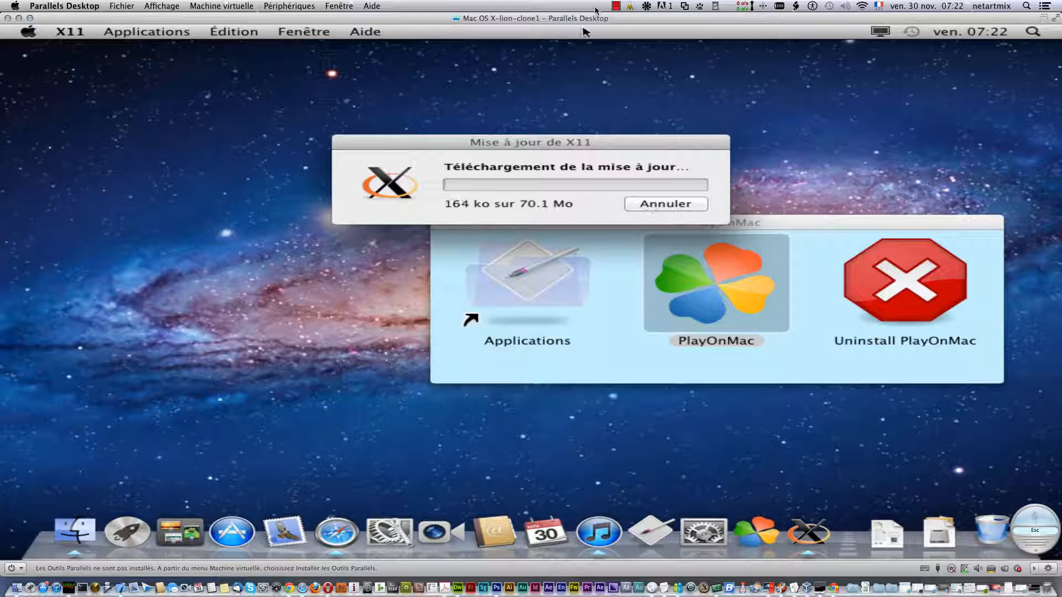
{"action": "left_click", "coordinate": [617, 6]}
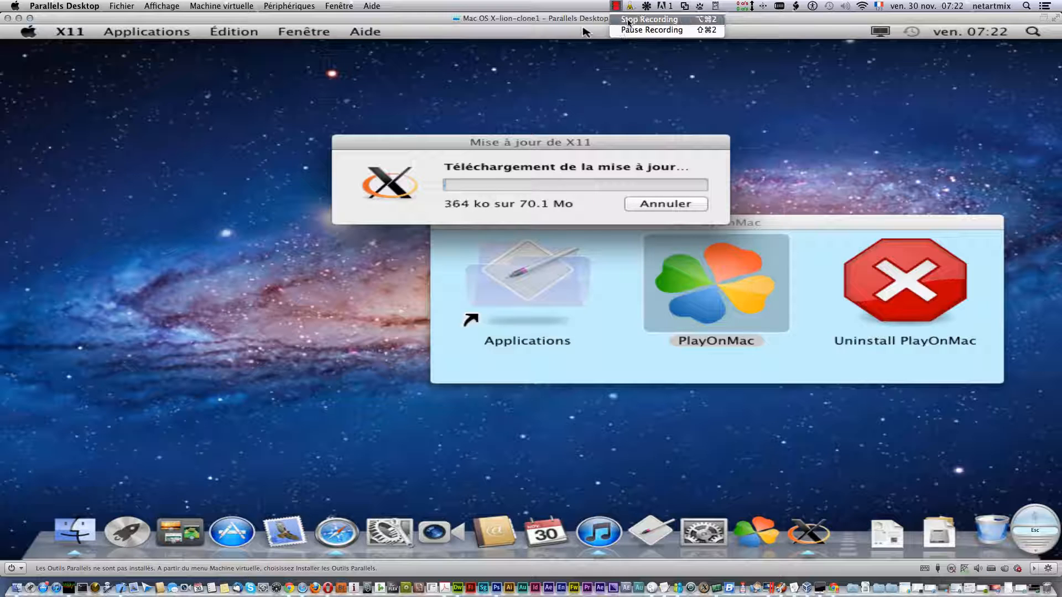
{"action": "left_click", "coordinate": [627, 19]}
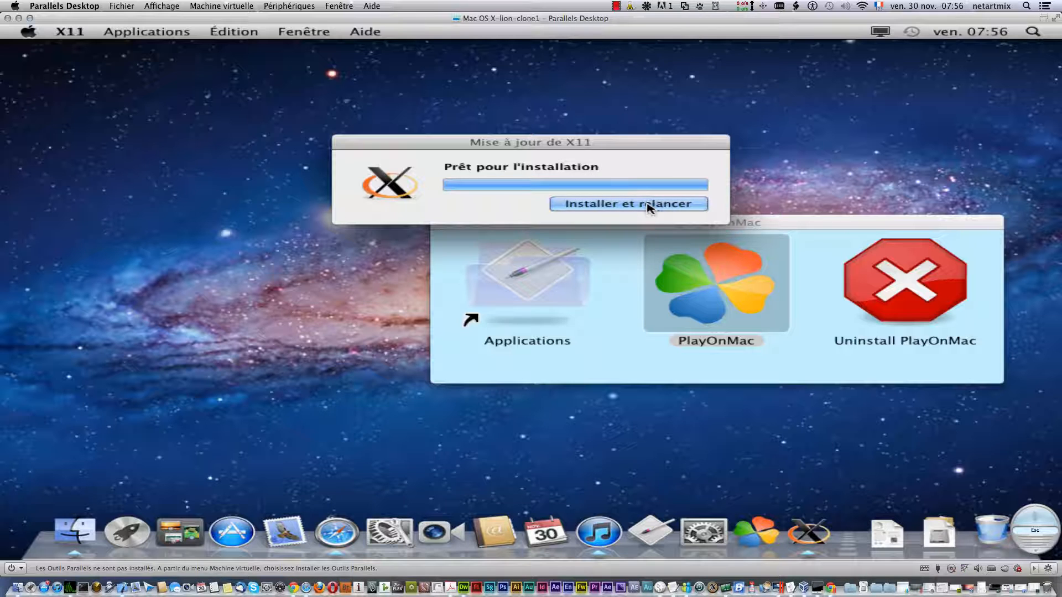
Launch the downloaded update's installation, go through the XQuartz 2.7.4 introduction and read-me, and accept the English licence terms
{"action": "left_click", "coordinate": [648, 207]}
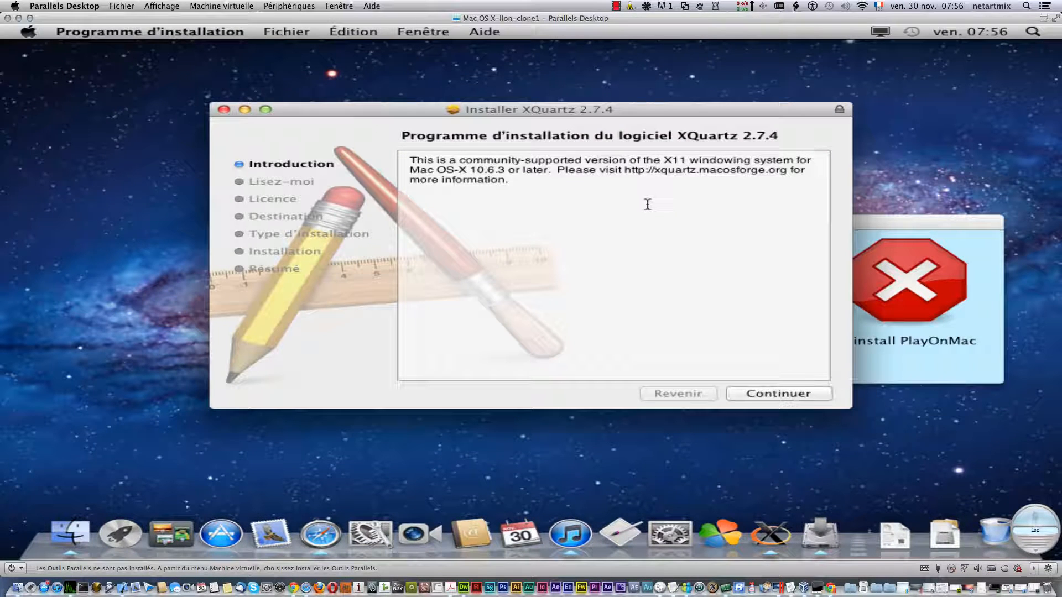
{"action": "left_click", "coordinate": [743, 396]}
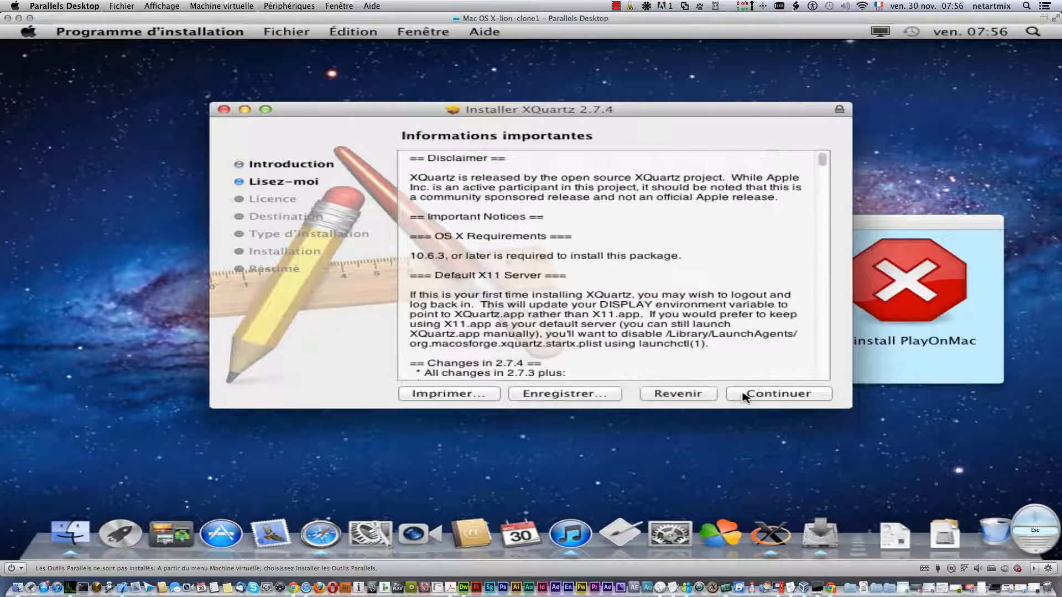
{"action": "left_click", "coordinate": [744, 395]}
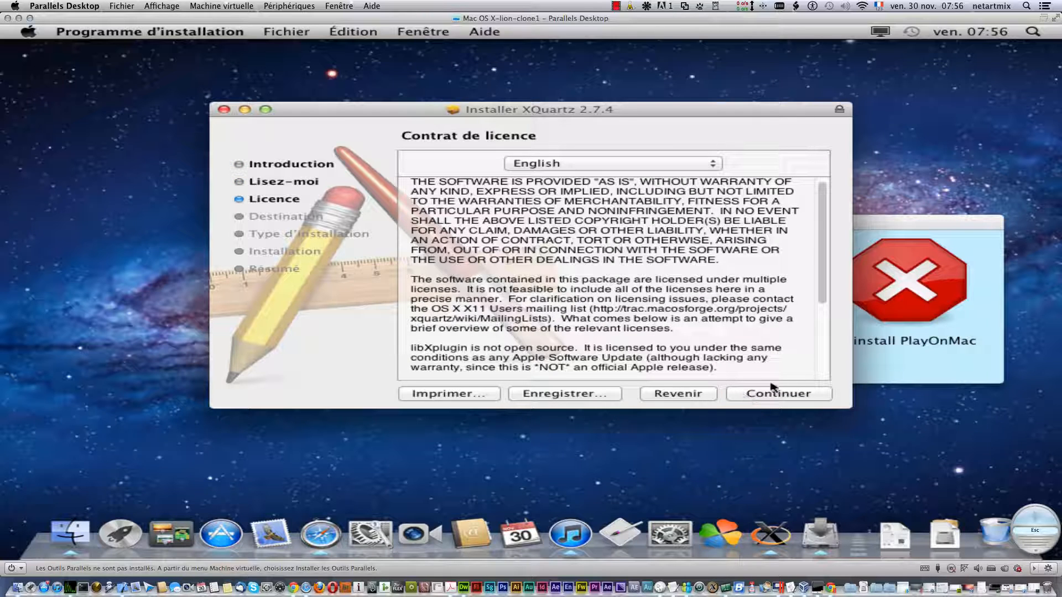
{"action": "left_click", "coordinate": [805, 397]}
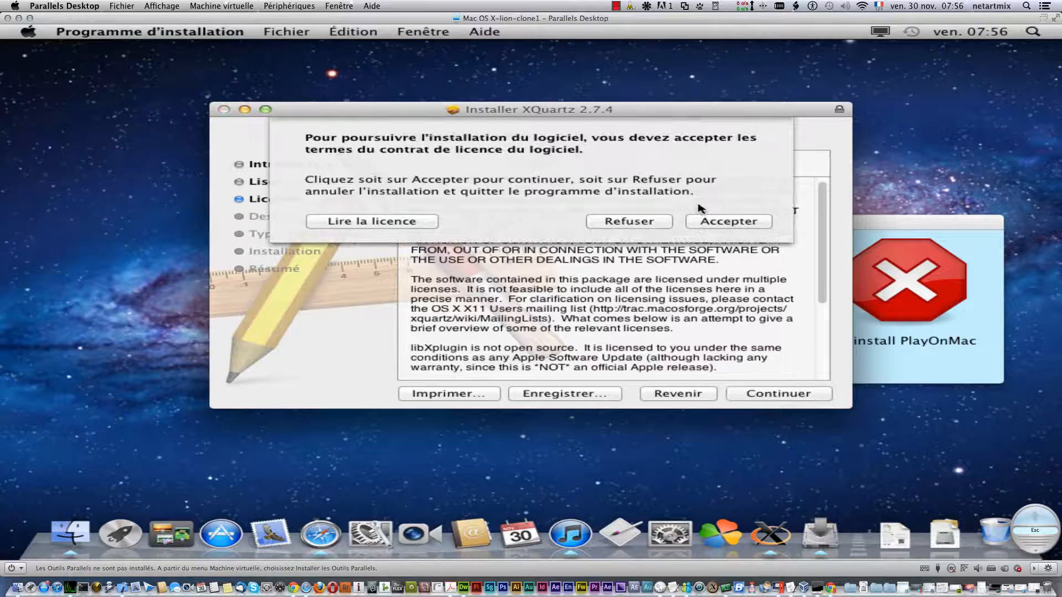
{"action": "key", "text": "Return"}
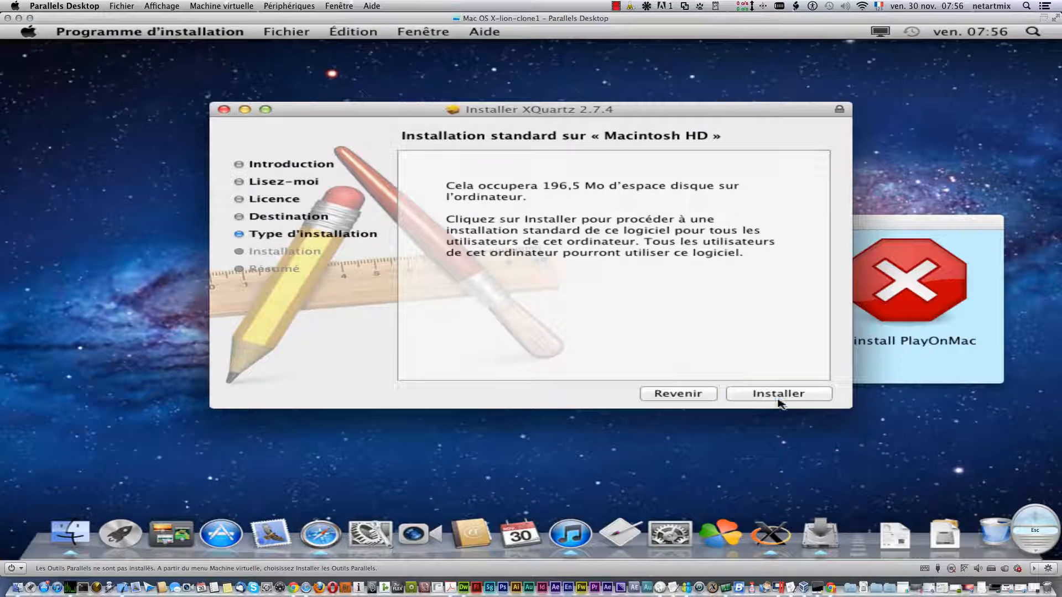
Start the standard XQuartz 2.7.4 installation on Macintosh HD and authorise it by entering the account password
{"action": "left_click", "coordinate": [776, 396]}
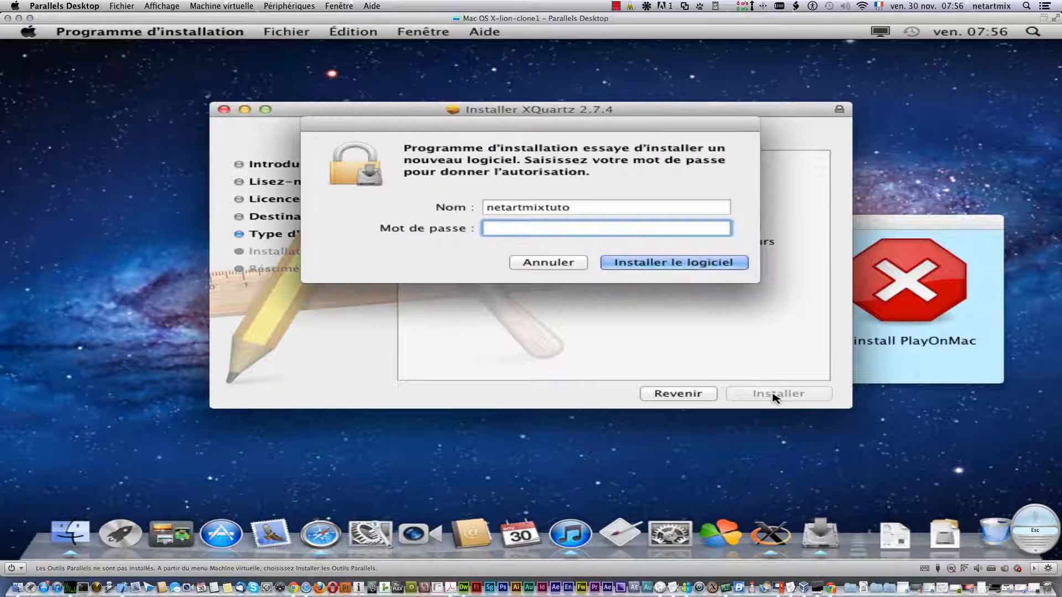
{"action": "type", "text": "********"}
{"action": "key", "text": "Return"}
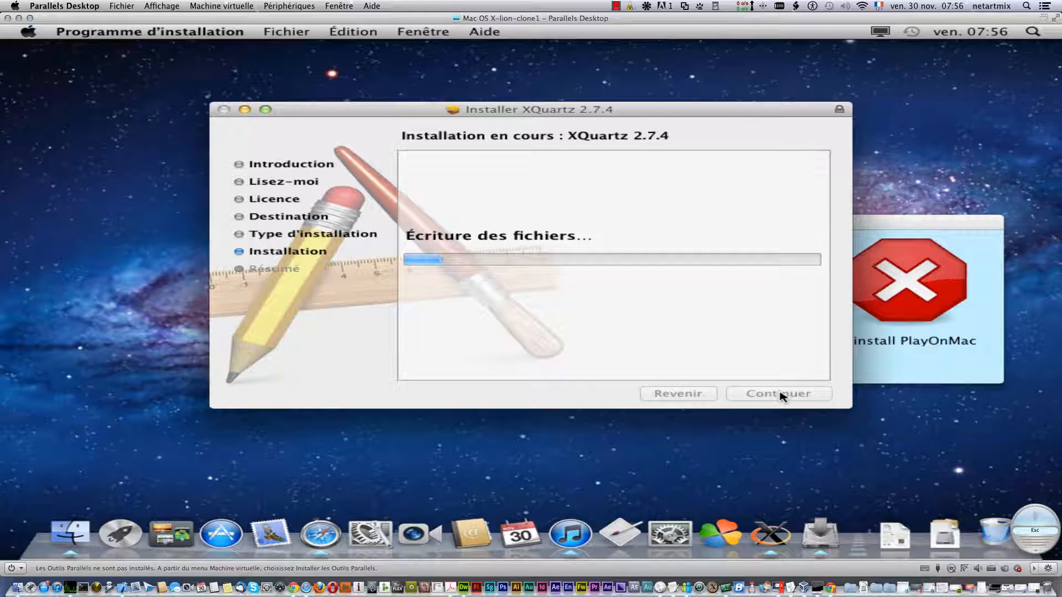
{"action": "left_click", "coordinate": [622, 6]}
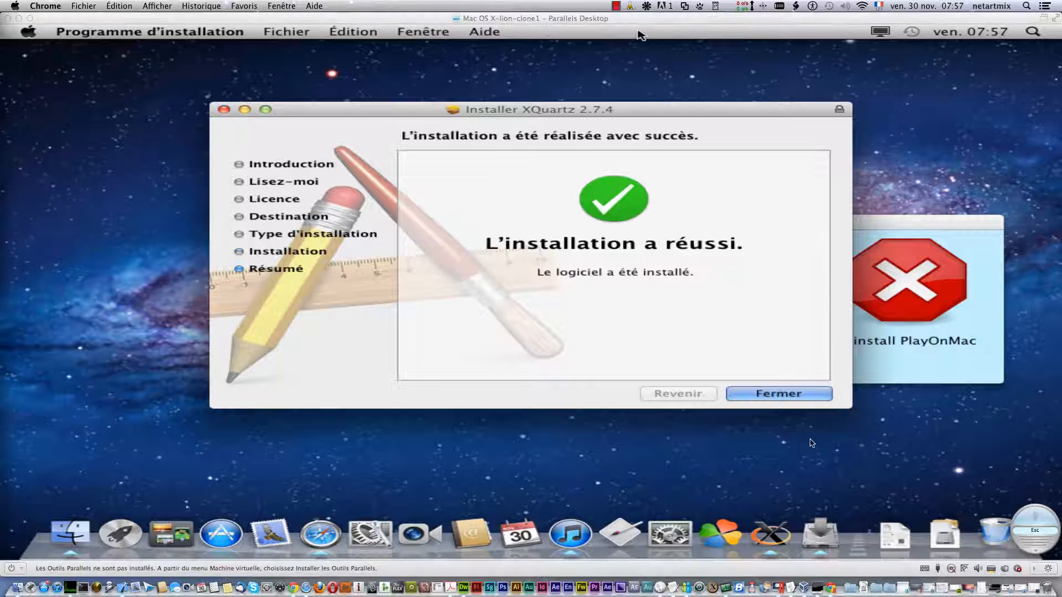
Close the XQuartz 2.7.4 installer and the PlayOnMac disk image window
{"action": "left_click", "coordinate": [796, 395]}
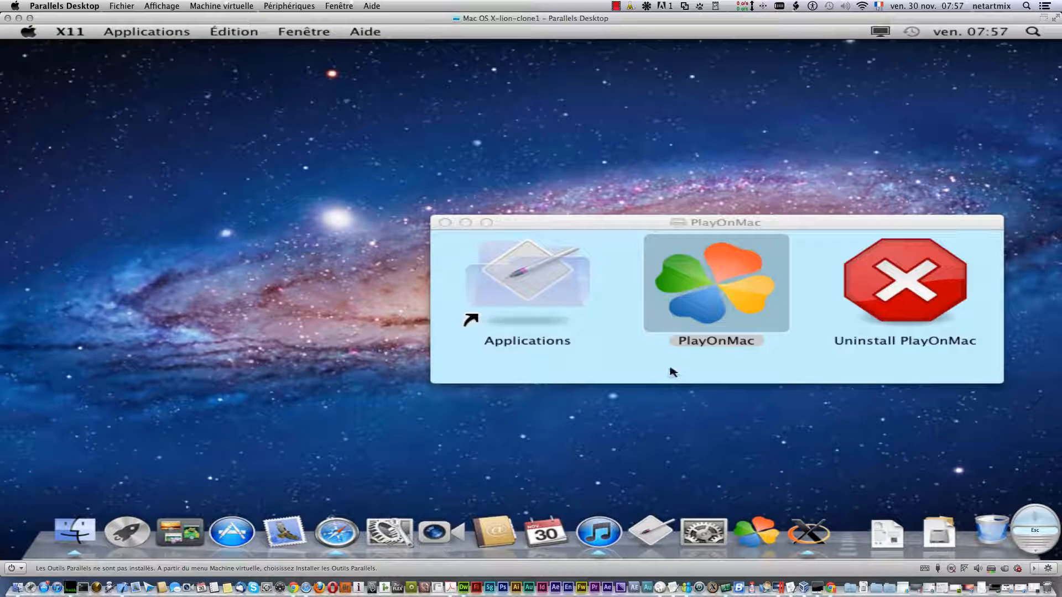
{"action": "left_click", "coordinate": [444, 223]}
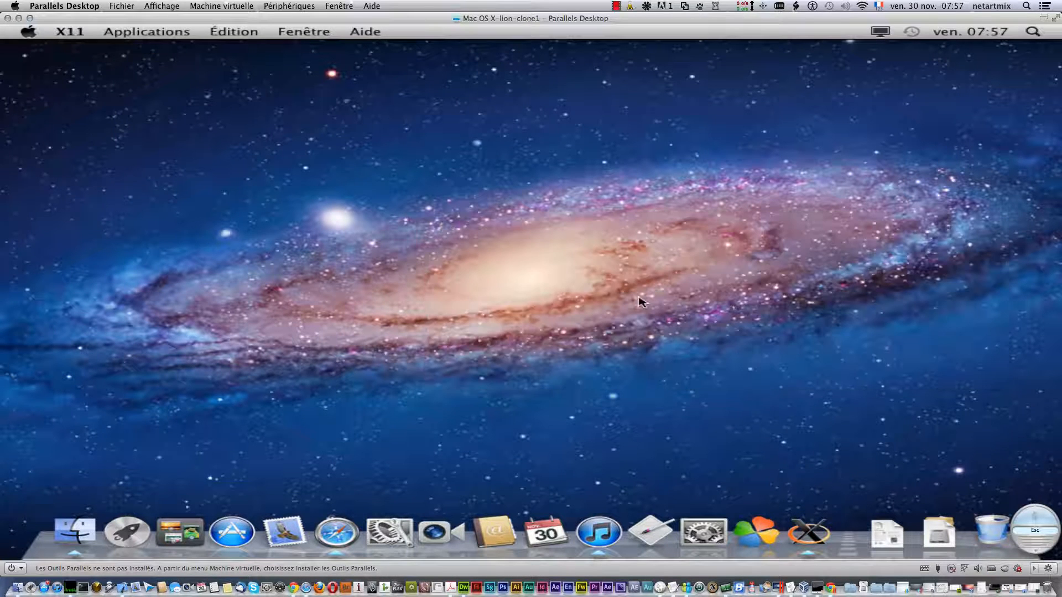
{"action": "right_click", "coordinate": [811, 531]}
{"action": "mouse_move", "coordinate": [845, 421]}
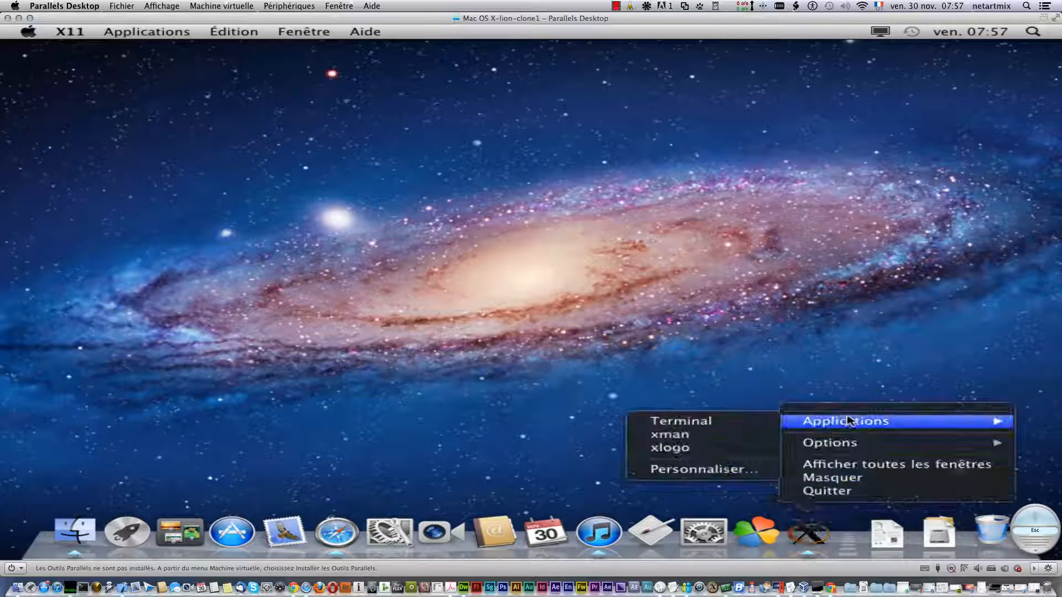
{"action": "left_click", "coordinate": [725, 332]}
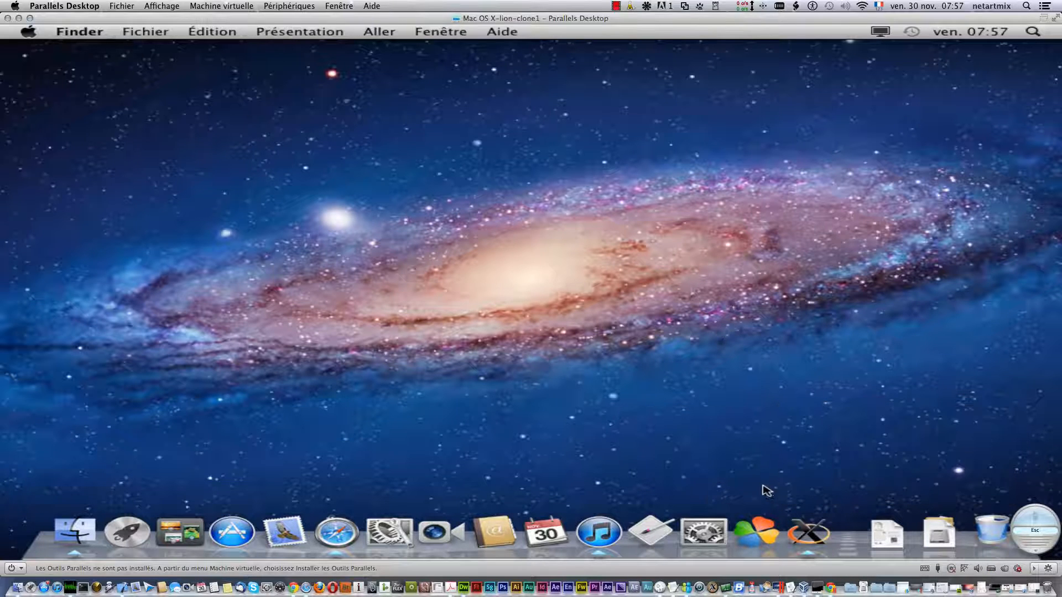
Try to launch PlayOnMac, dismiss its reboot notice and restart the Mac
{"action": "left_click", "coordinate": [756, 531]}
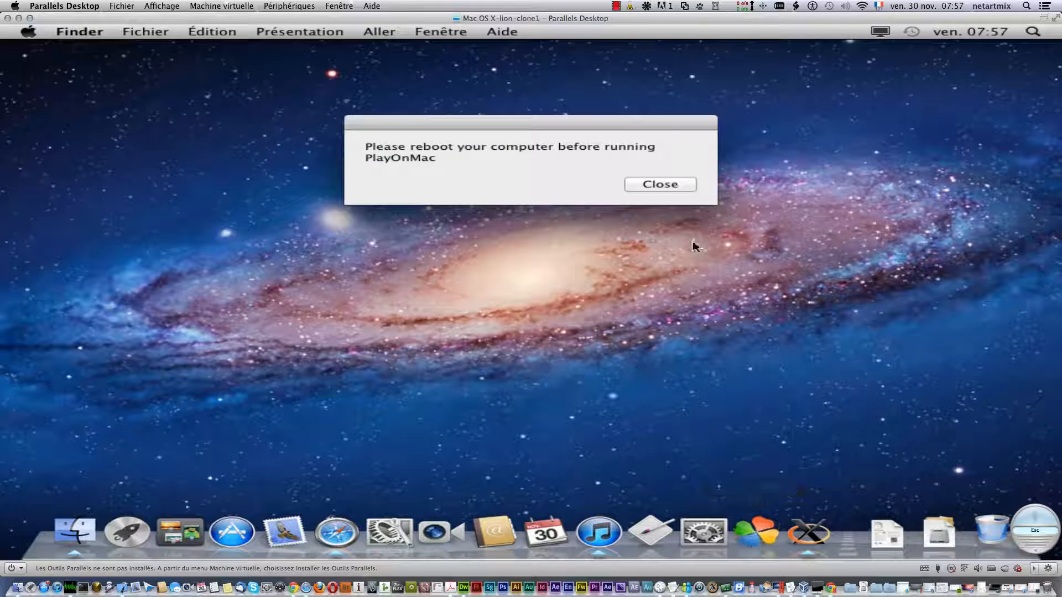
{"action": "left_click", "coordinate": [666, 187]}
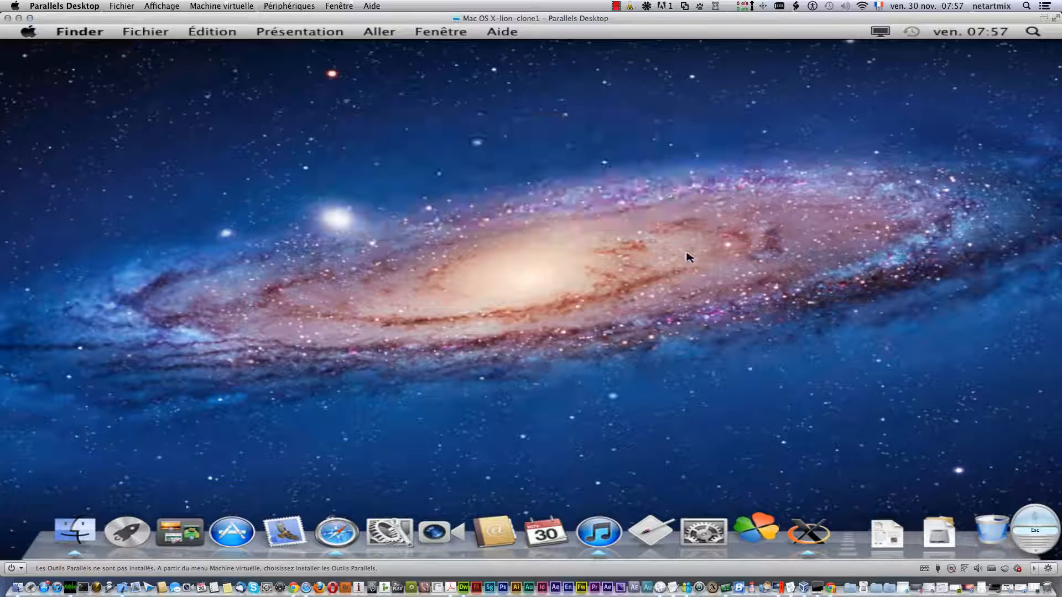
{"action": "left_click", "coordinate": [27, 32]}
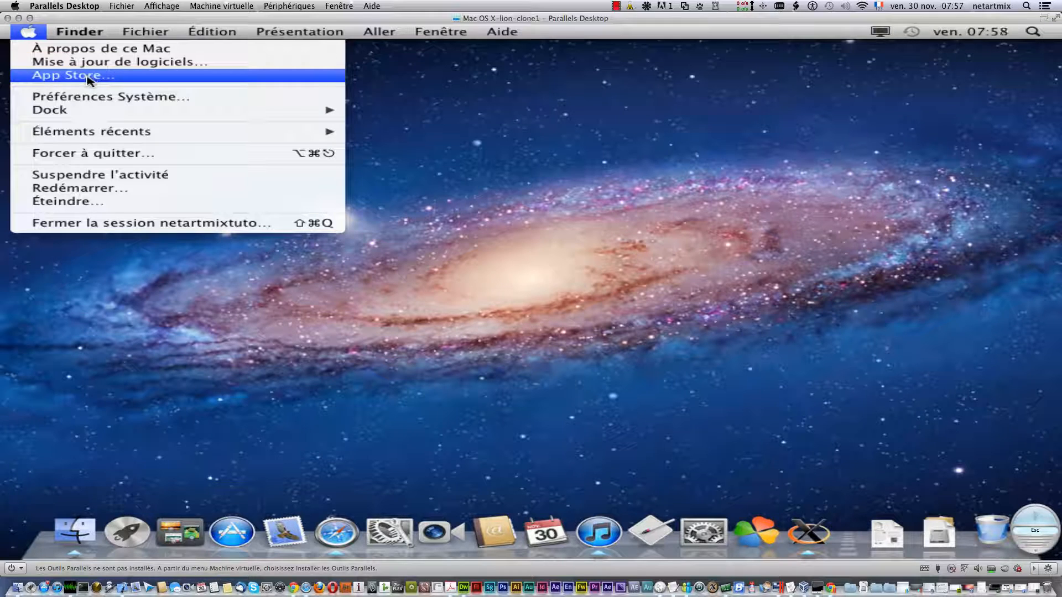
{"action": "left_click", "coordinate": [115, 189]}
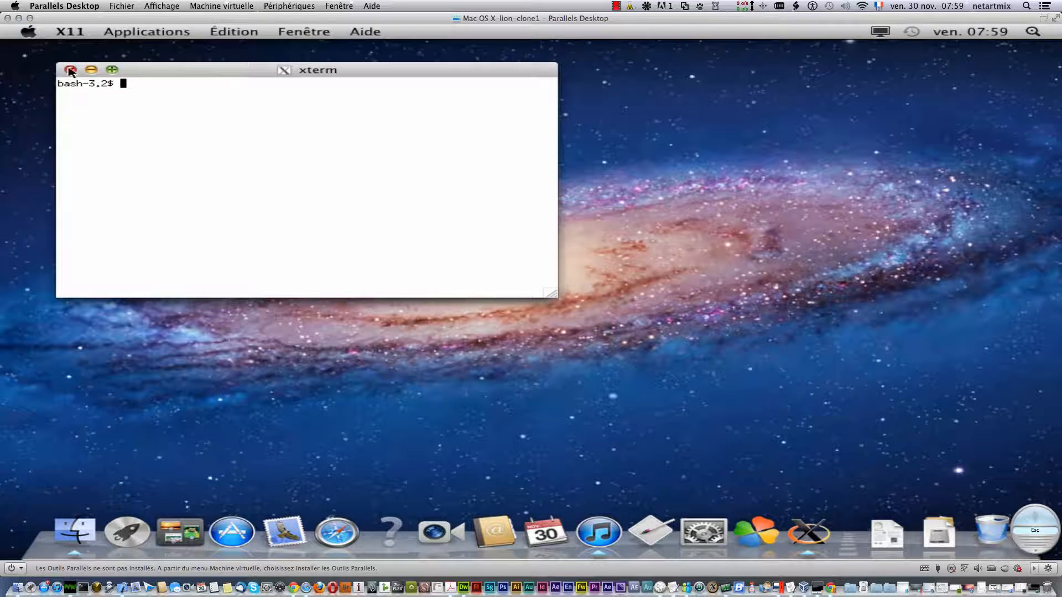
Close the xterm window and launch PlayOnMac
{"action": "left_click", "coordinate": [71, 70]}
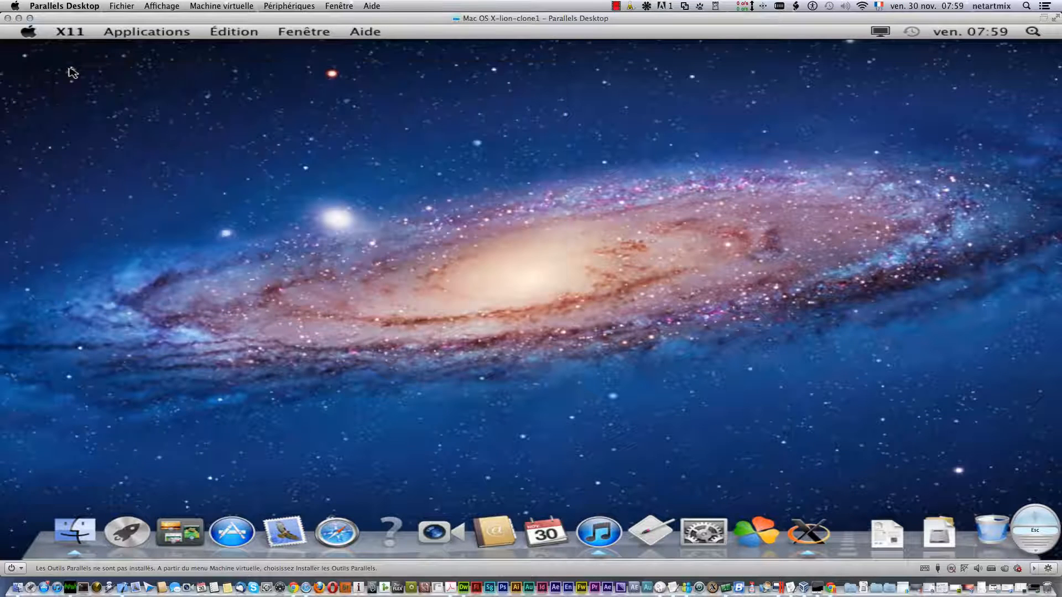
{"action": "left_click", "coordinate": [767, 533]}
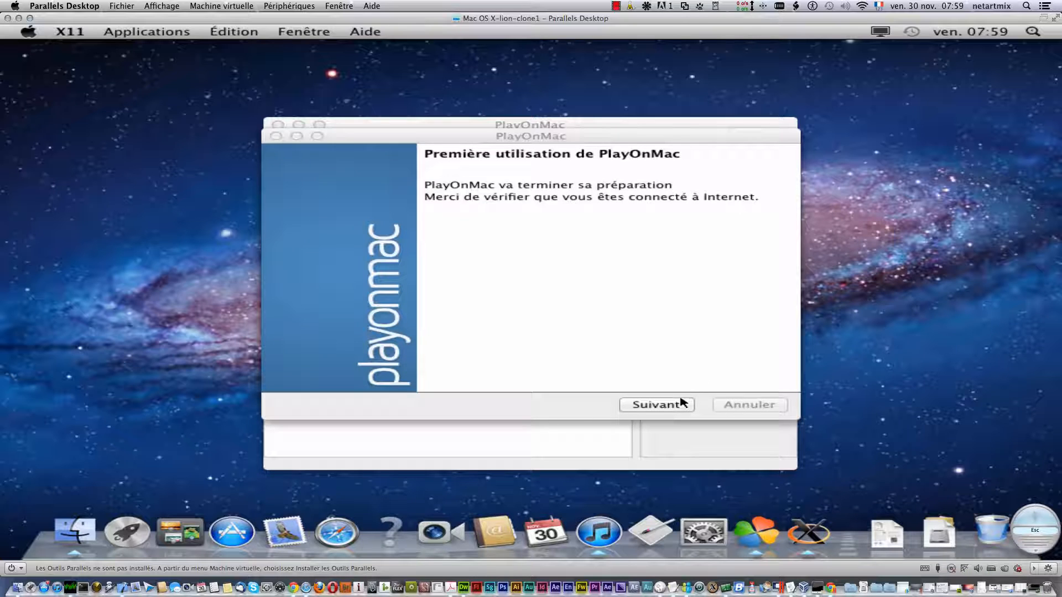
Continue through PlayOnMac's first-use assistant and accept the Microsoft fonts licence to start downloading the fonts
{"action": "left_click", "coordinate": [652, 406]}
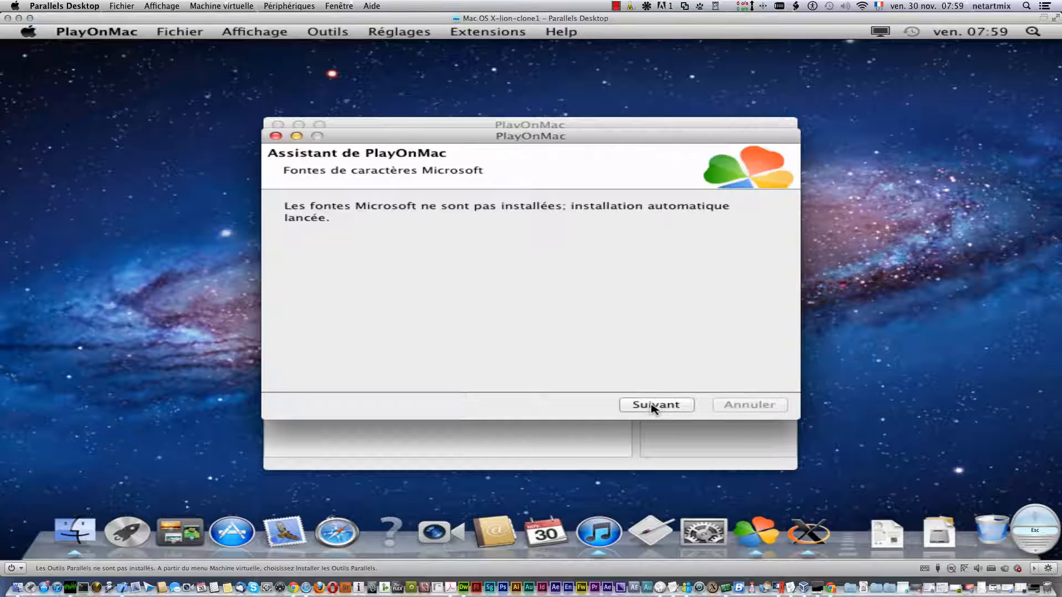
{"action": "left_click", "coordinate": [652, 406]}
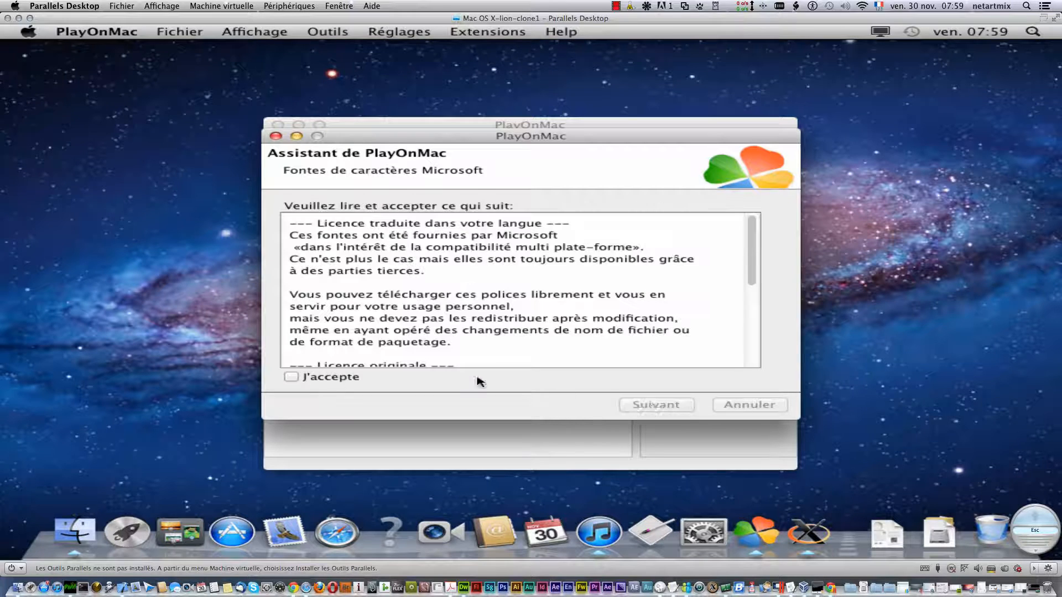
{"action": "left_click", "coordinate": [322, 377]}
{"action": "left_click", "coordinate": [663, 405]}
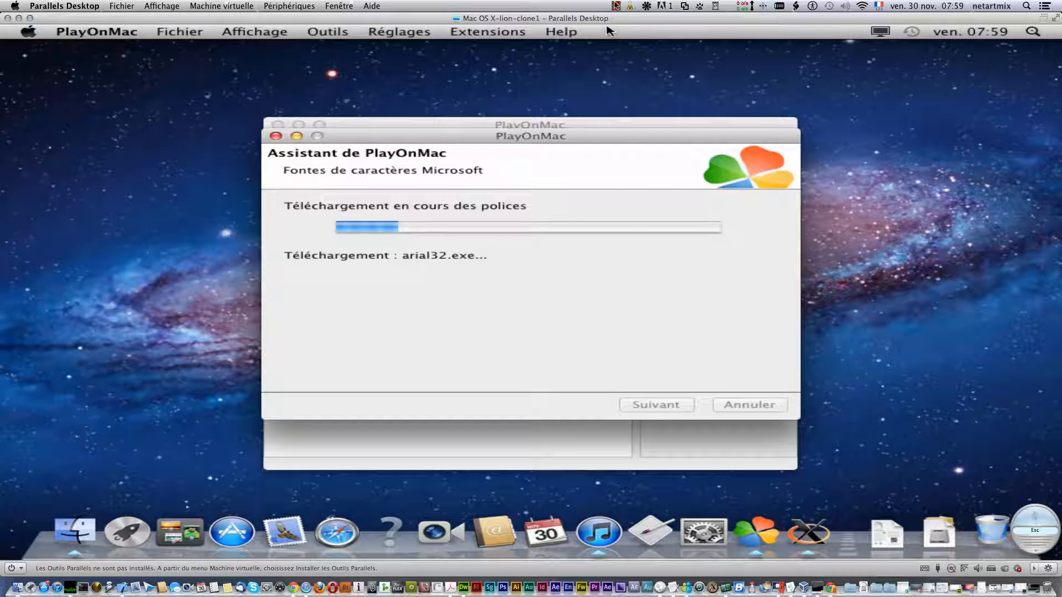
{"action": "left_click", "coordinate": [615, 6]}
{"action": "left_click", "coordinate": [625, 30]}
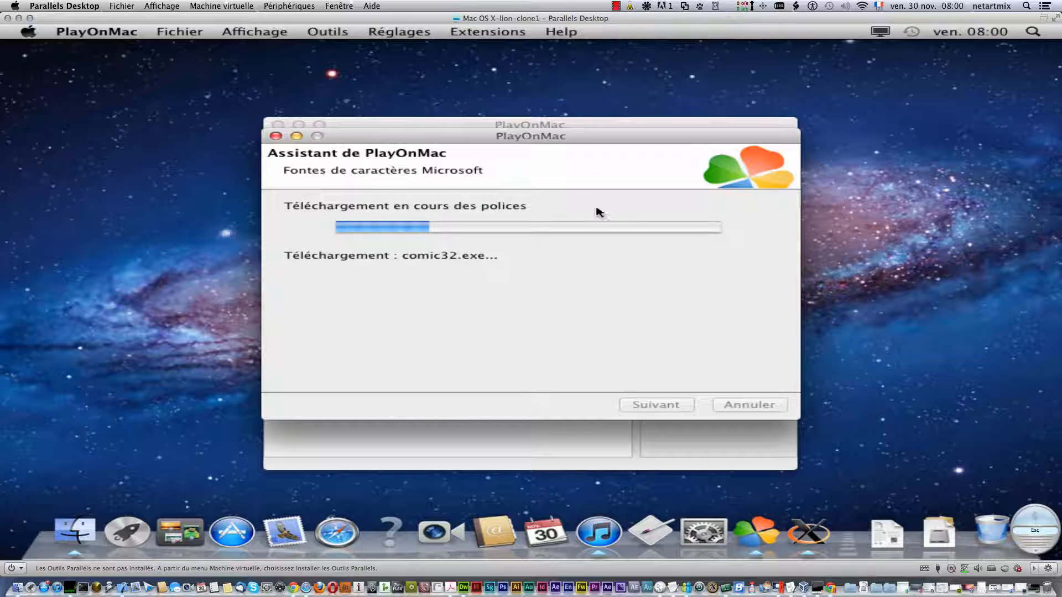
{"action": "left_click", "coordinate": [616, 6]}
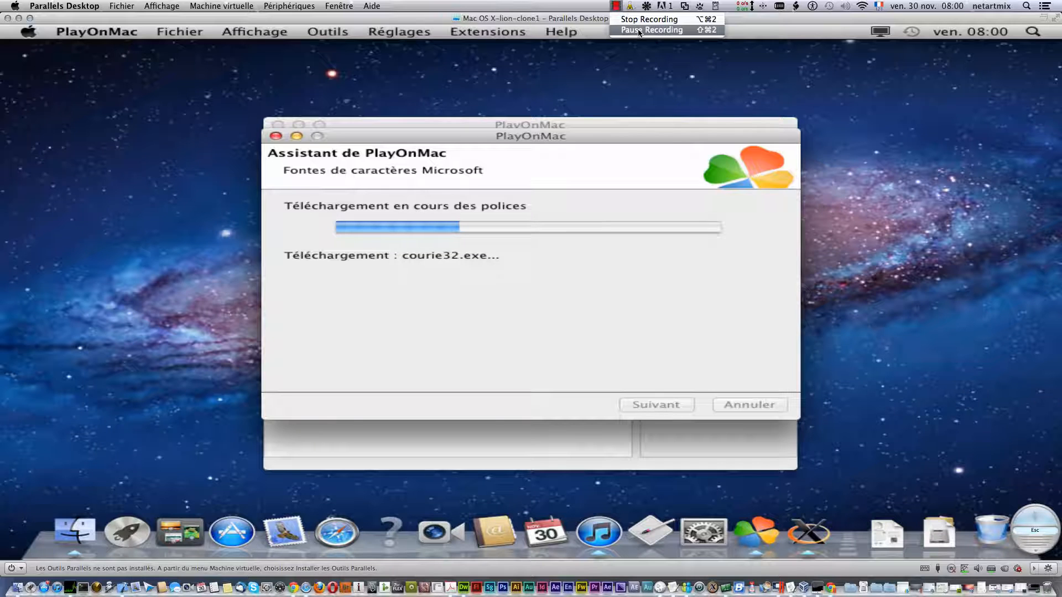
{"action": "left_click", "coordinate": [638, 30]}
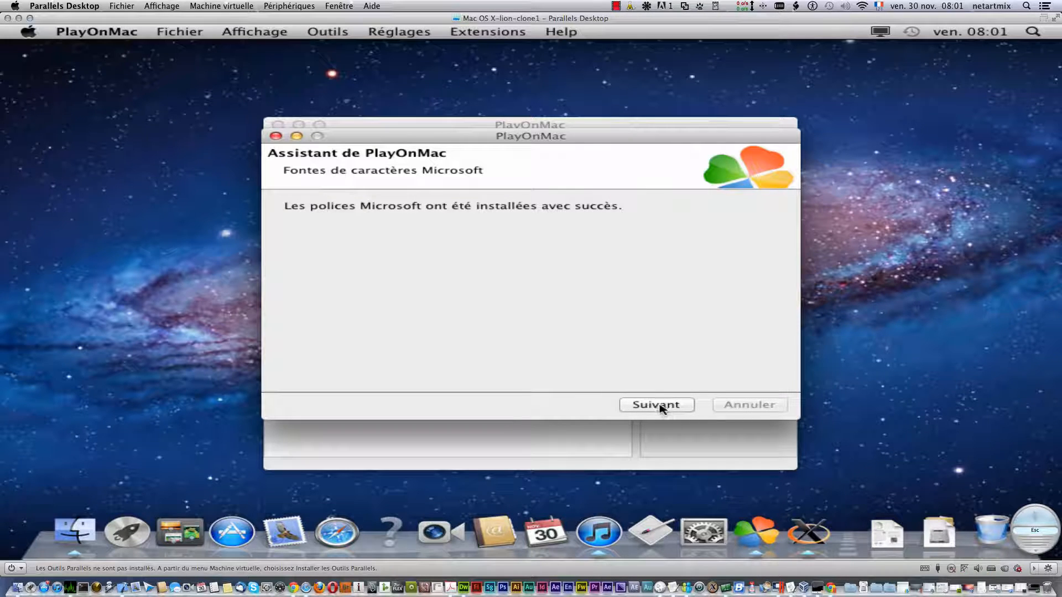
Finish the Microsoft fonts assistant and move the PlayOnMac main window up and to the left
{"action": "left_click", "coordinate": [660, 406]}
{"action": "left_click", "coordinate": [659, 407]}
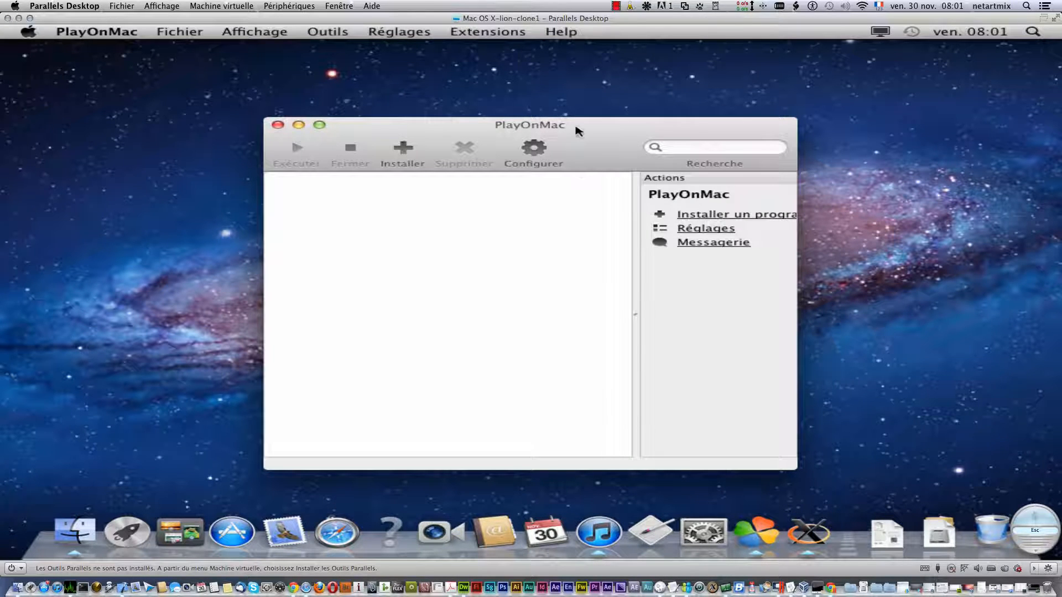
{"action": "left_click_drag", "start_coordinate": [586, 132], "coordinate": [527, 83]}
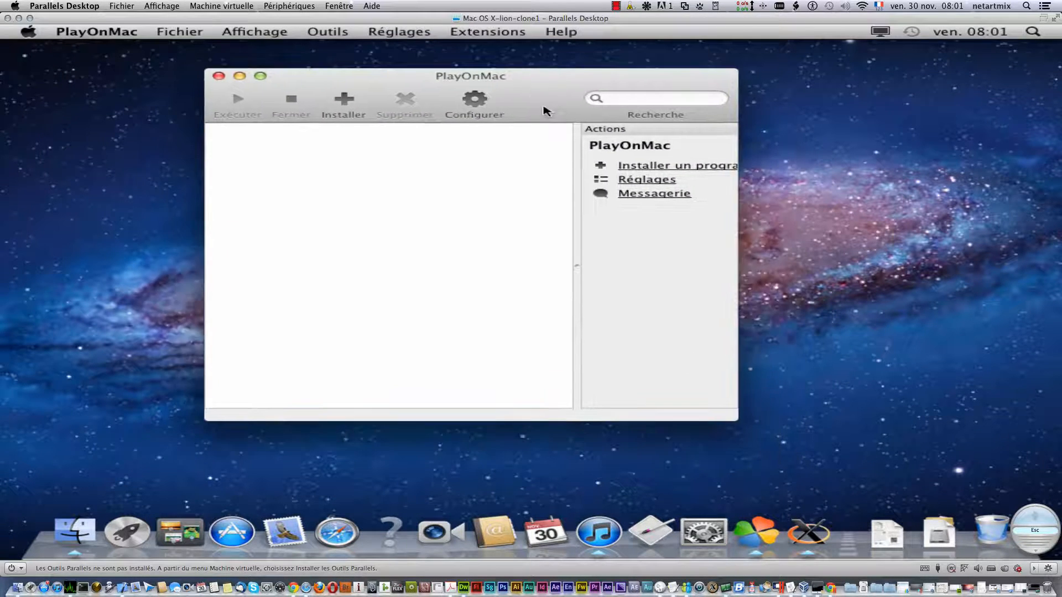
Open the program installation catalogue and browse the Éducation, Développement, Graphisme, Internet and Multimédia categories, selecting Mp3tag to see its details
{"action": "left_click", "coordinate": [366, 115]}
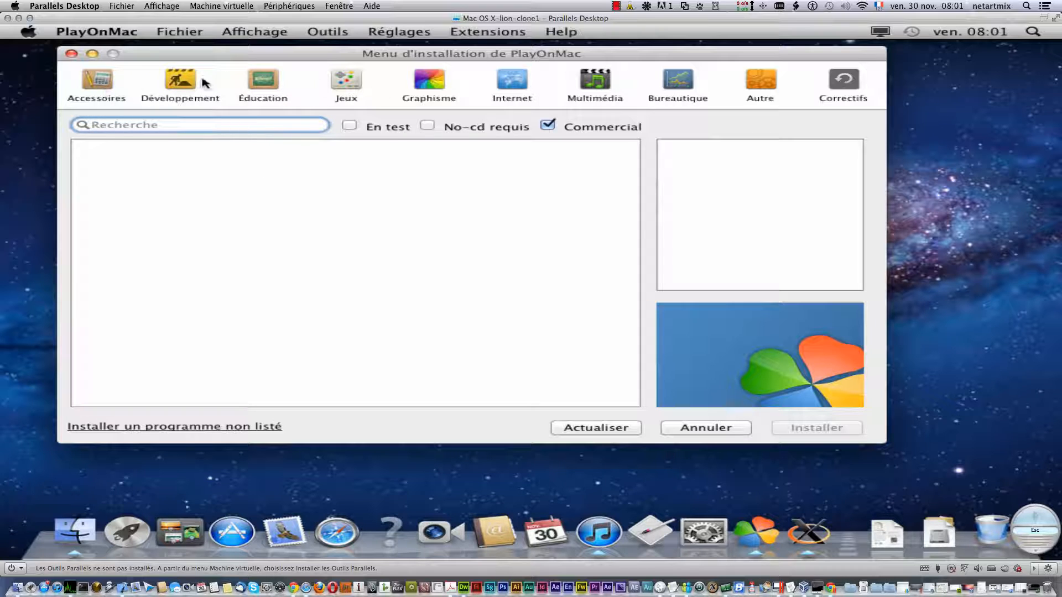
{"action": "left_click", "coordinate": [271, 81]}
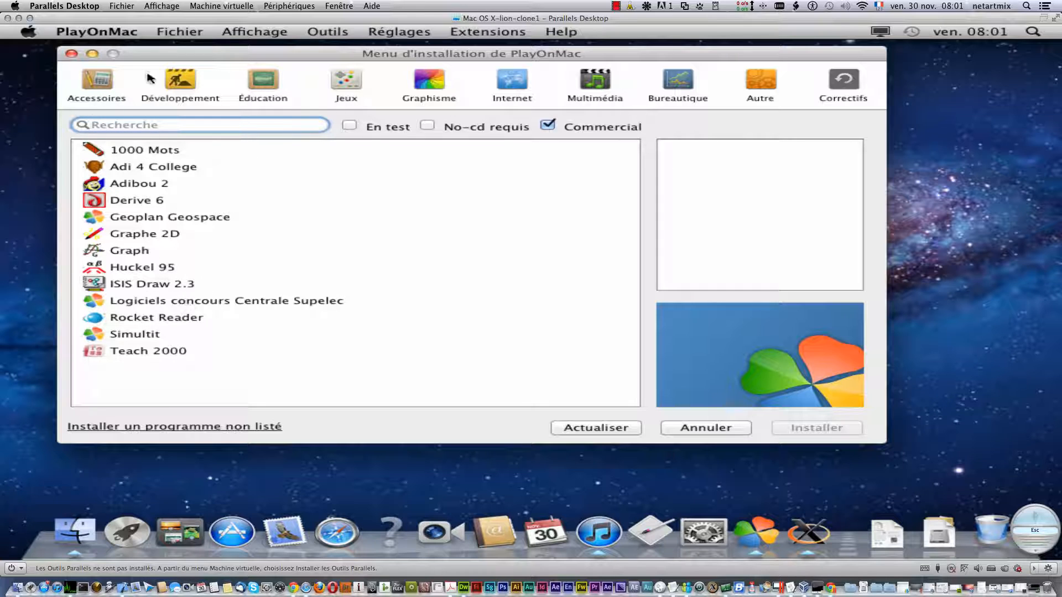
{"action": "left_click", "coordinate": [178, 84]}
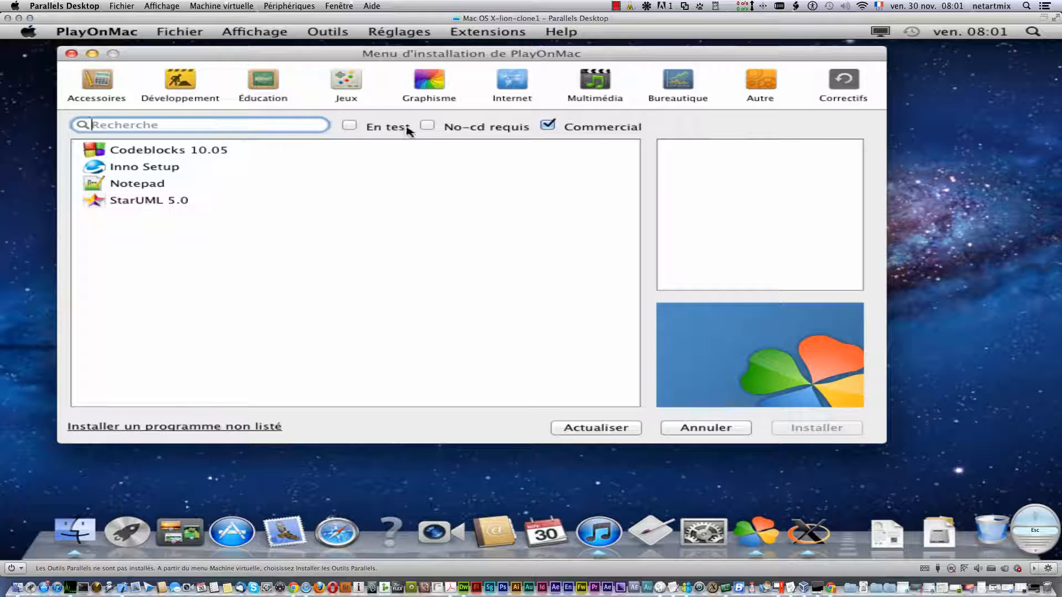
{"action": "left_click", "coordinate": [429, 90]}
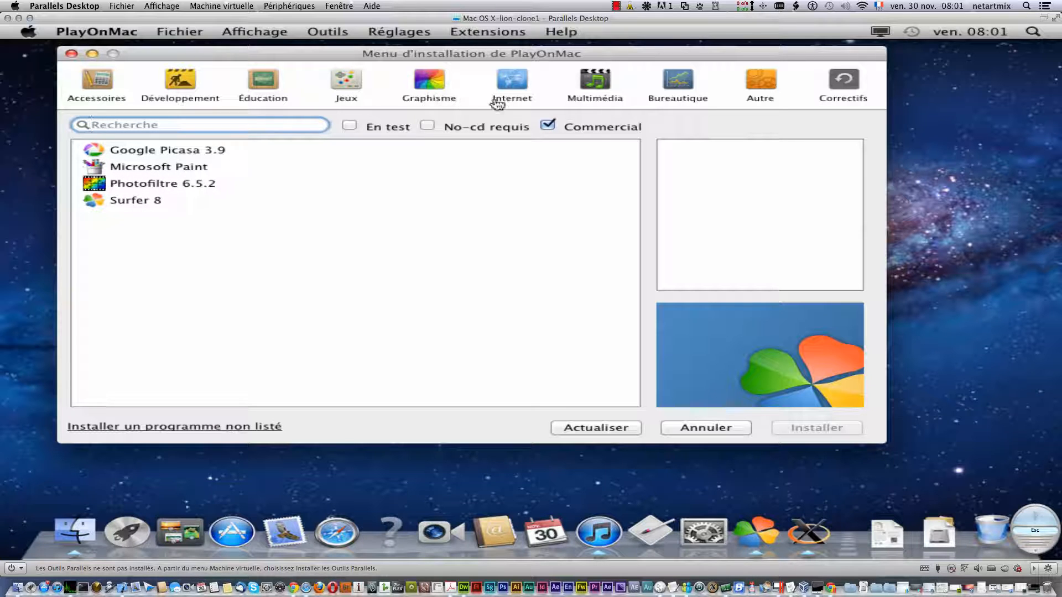
{"action": "left_click", "coordinate": [520, 84]}
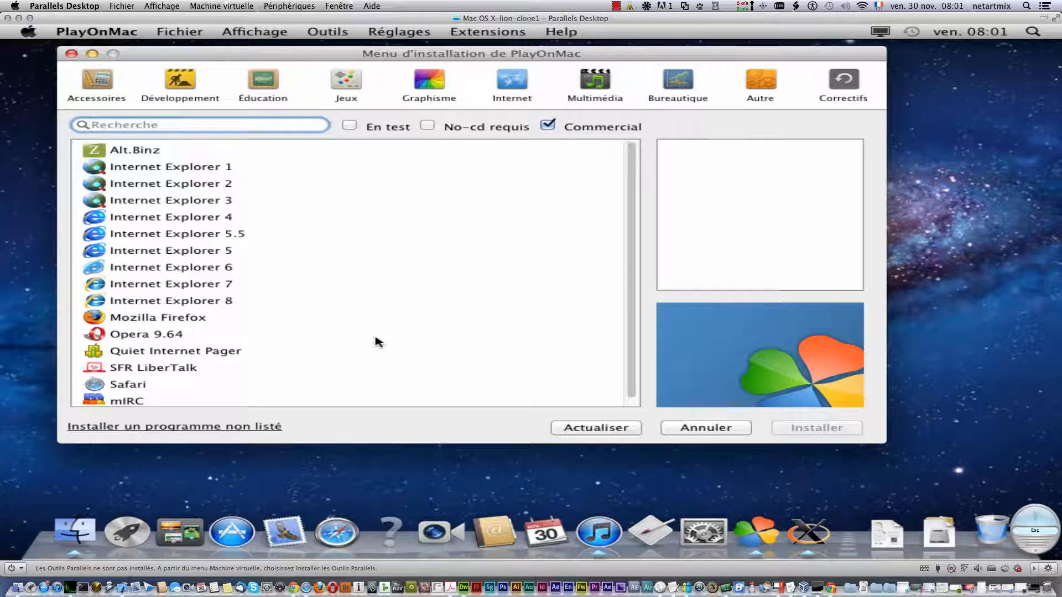
{"action": "scroll", "coordinate": [635, 188], "scroll_direction": "down", "scroll_amount": 1}
{"action": "left_click", "coordinate": [595, 79]}
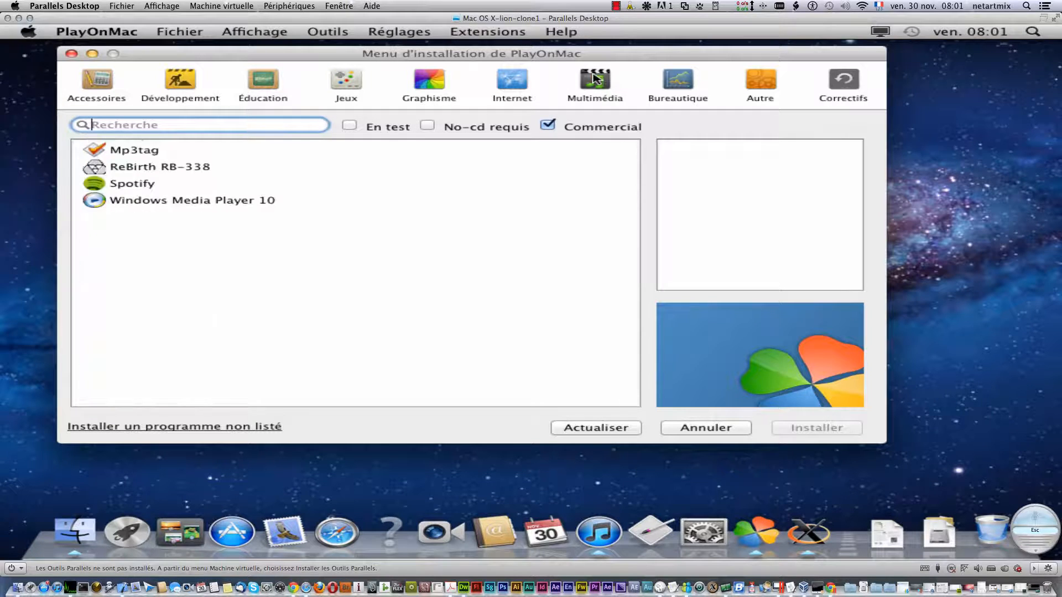
{"action": "left_click", "coordinate": [106, 155]}
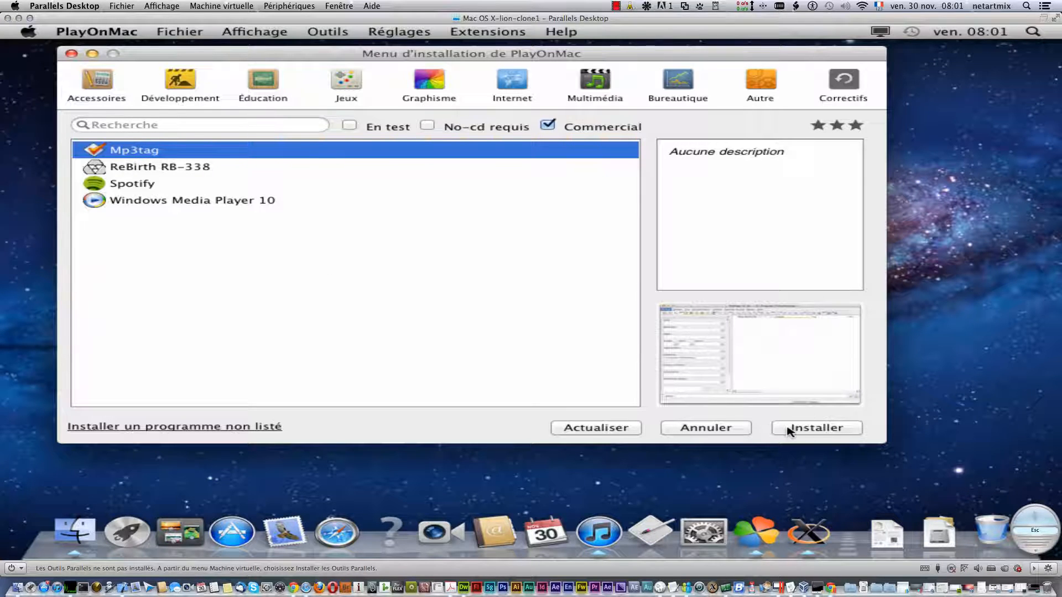
Look through the programs offered in the Bureautique, Autre, Multimédia and Jeux categories
{"action": "left_click", "coordinate": [686, 79]}
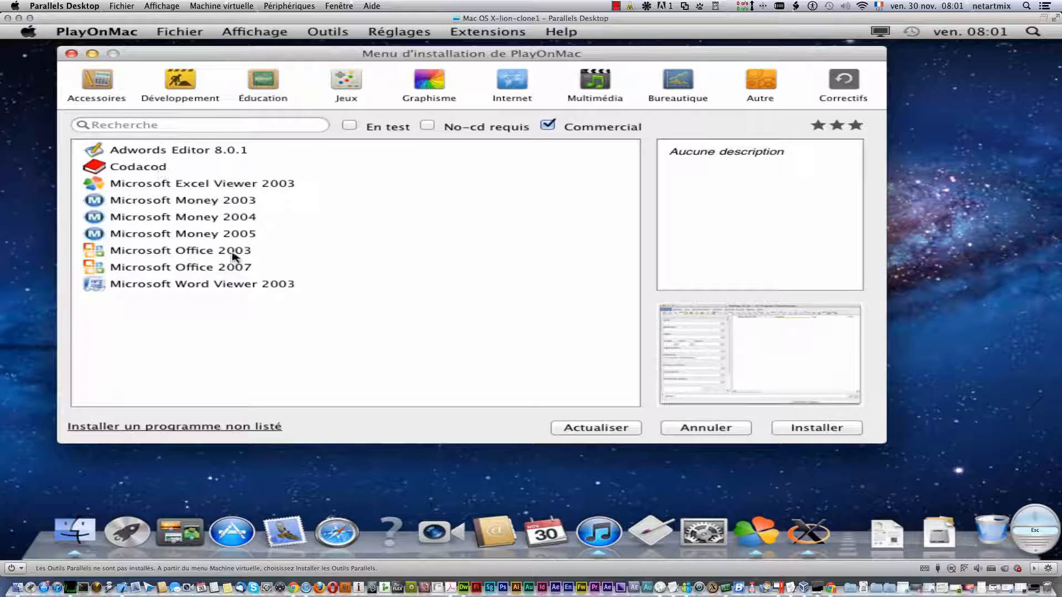
{"action": "left_click", "coordinate": [753, 85]}
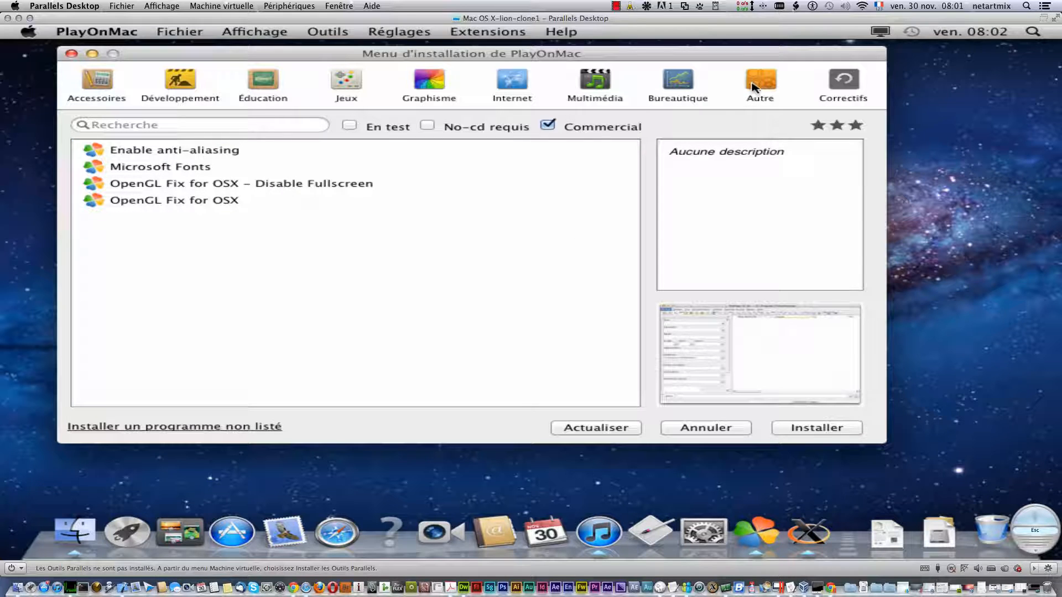
{"action": "left_click", "coordinate": [592, 86]}
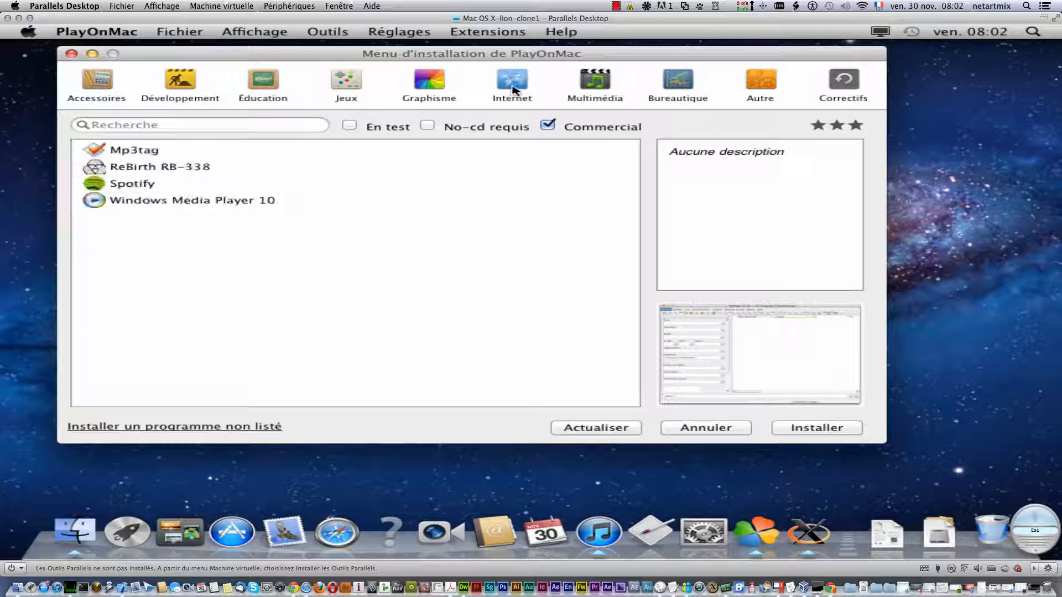
{"action": "left_click", "coordinate": [263, 126]}
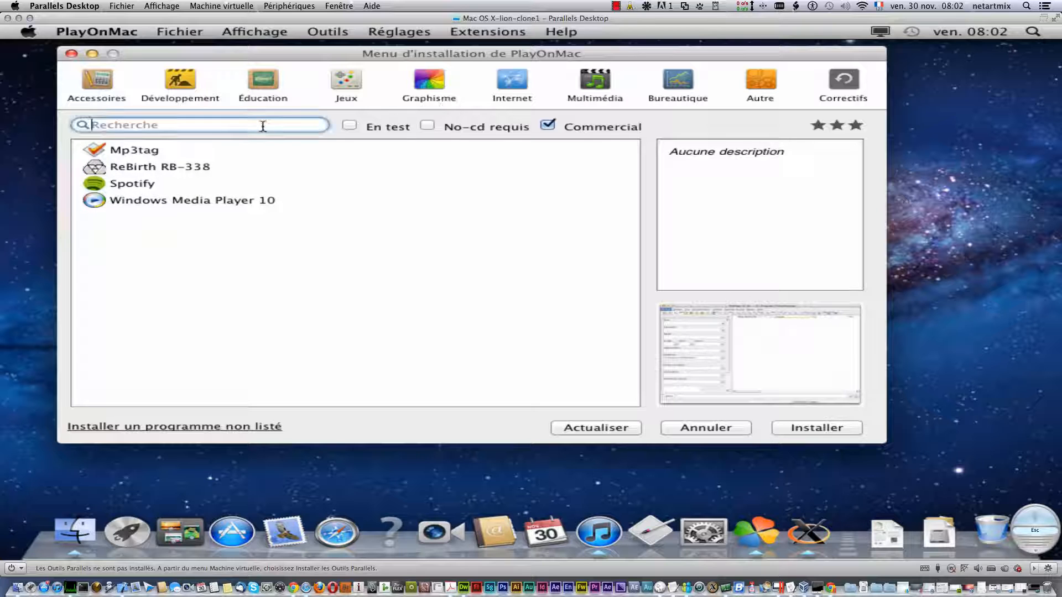
{"action": "left_click", "coordinate": [345, 83]}
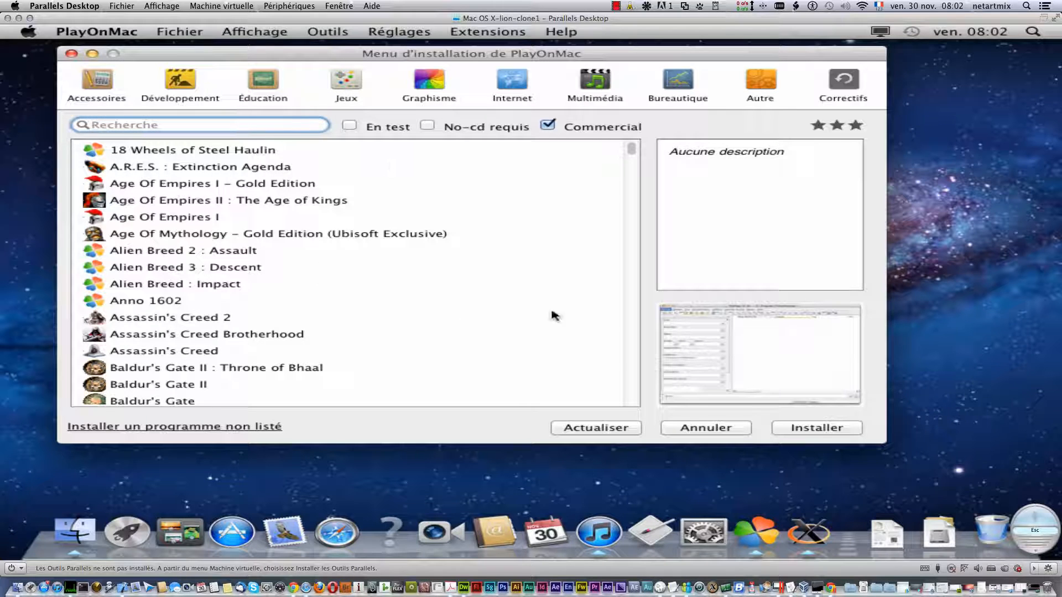
{"action": "mouse_move", "coordinate": [631, 150]}
{"action": "left_mouse_down"}
{"action": "mouse_move", "coordinate": [623, 409]}
{"action": "mouse_move", "coordinate": [630, 150]}
{"action": "left_mouse_up"}
{"action": "left_click", "coordinate": [688, 83]}
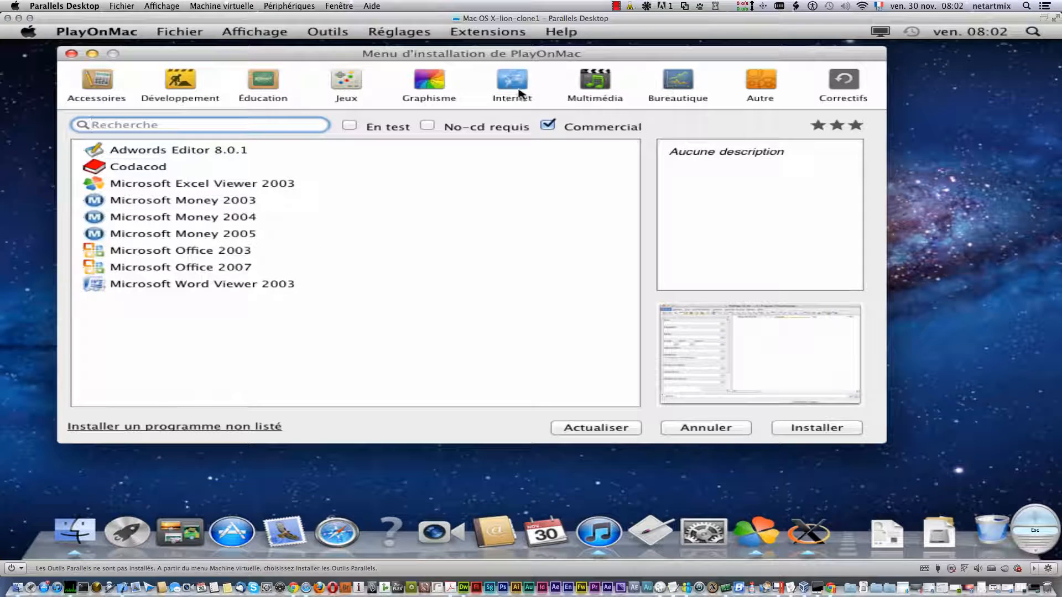
Start installing Mp3tag from the Multimédia category, acknowledging the installation notice and continuing past the assistant's welcome page
{"action": "left_click", "coordinate": [595, 87]}
{"action": "left_click", "coordinate": [89, 151]}
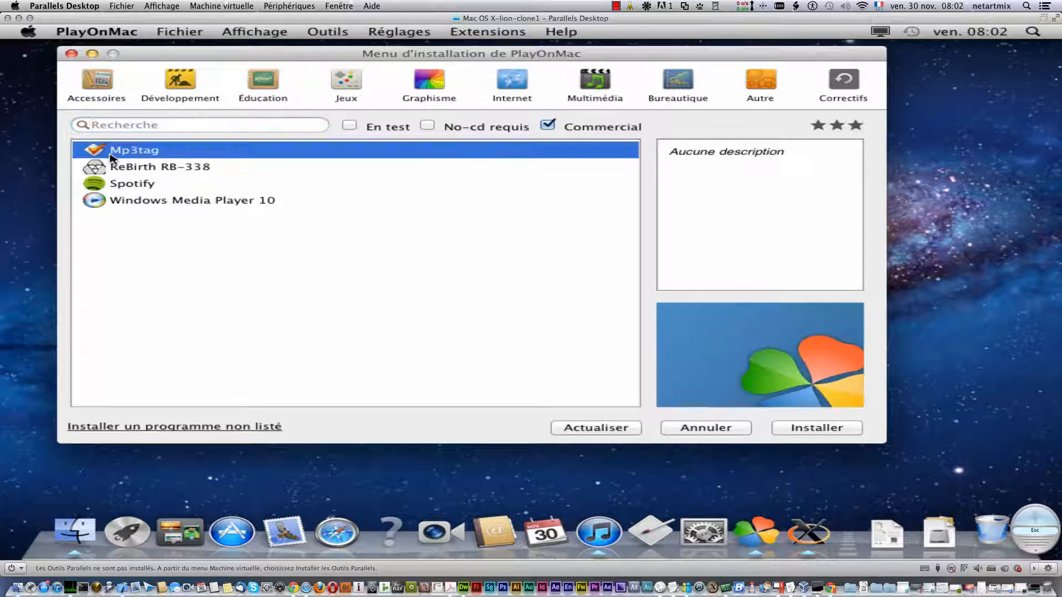
{"action": "left_click", "coordinate": [773, 429]}
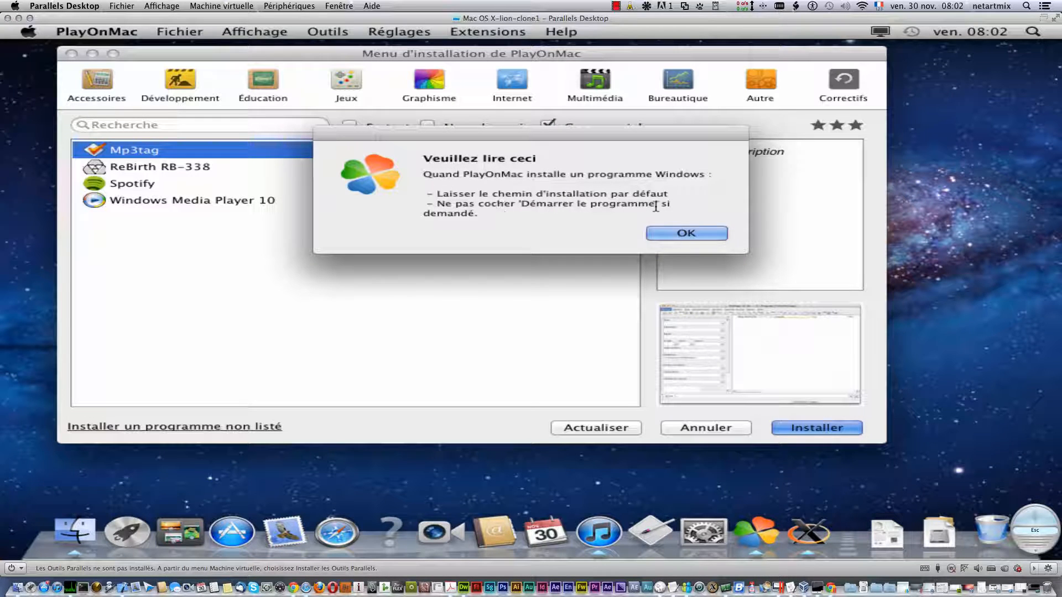
{"action": "left_click", "coordinate": [698, 236]}
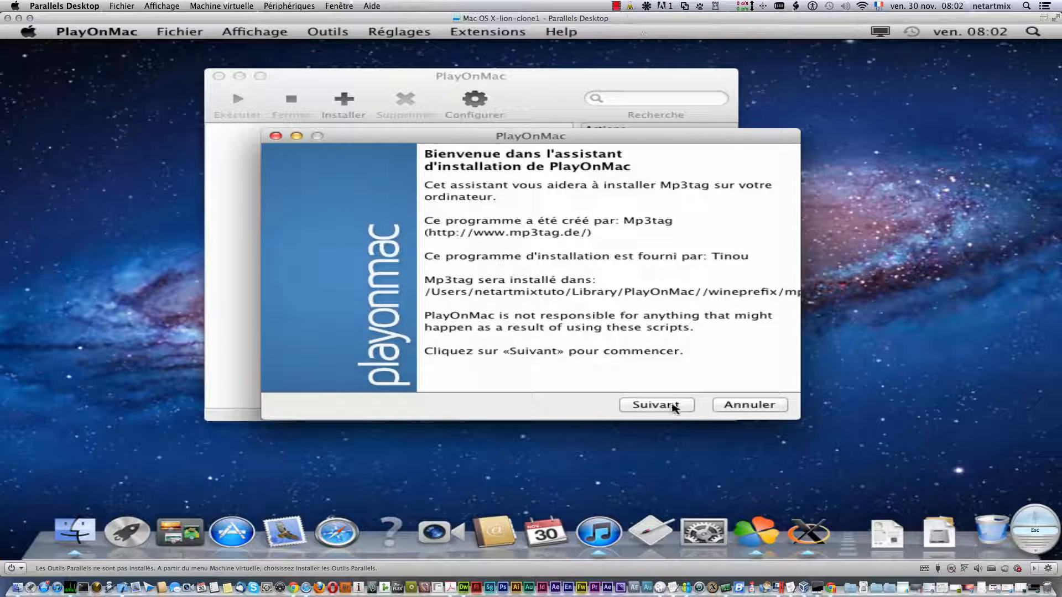
{"action": "left_click", "coordinate": [674, 407]}
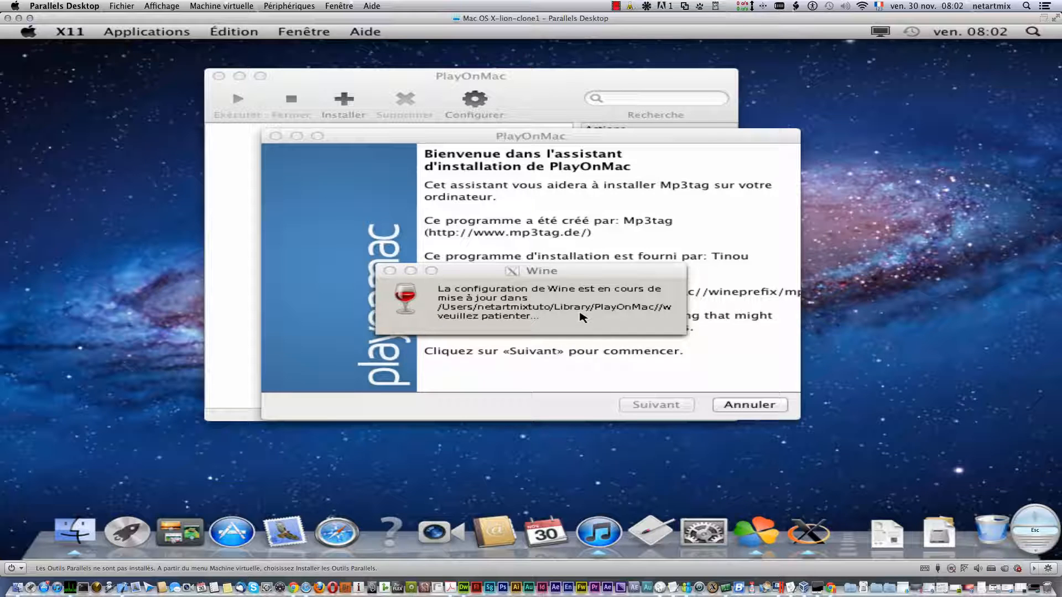
{"action": "left_click", "coordinate": [616, 6]}
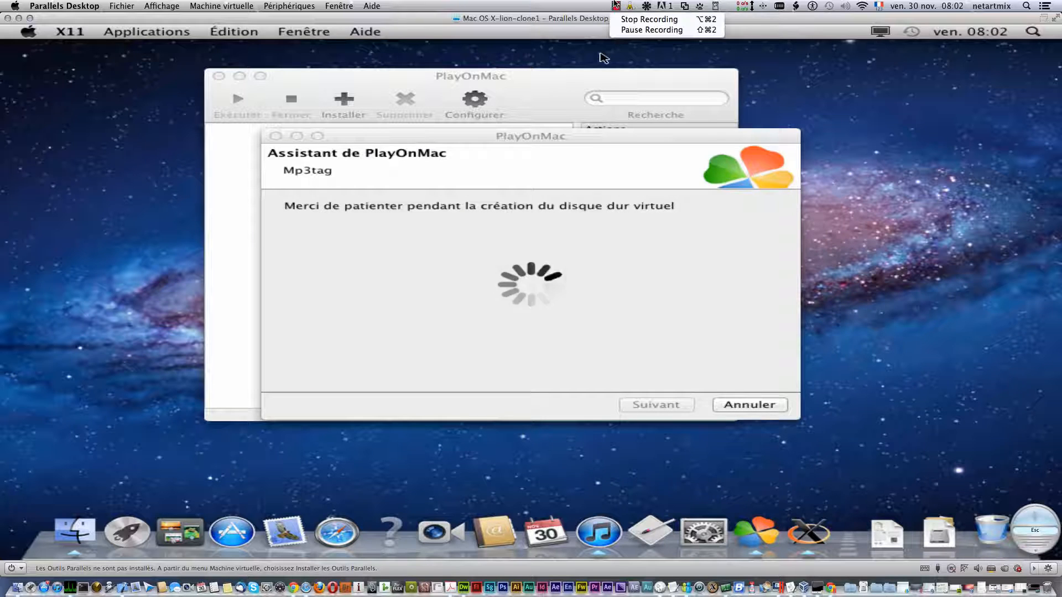
{"action": "left_click", "coordinate": [630, 30]}
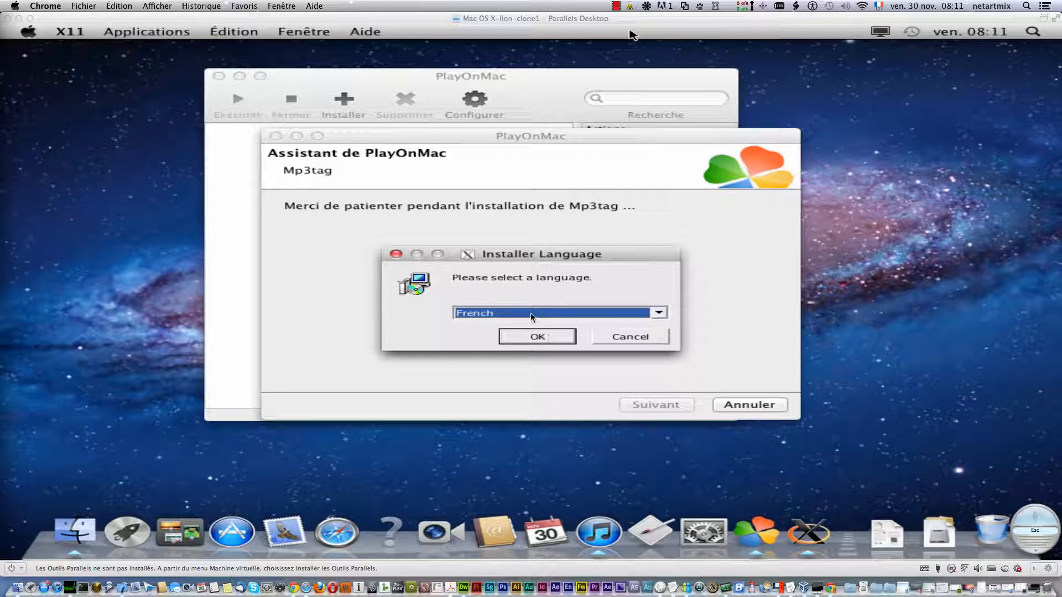
Choose French as the installer language, continue past the Mp3tag setup's welcome page and accept the user licence
{"action": "left_click", "coordinate": [529, 315]}
{"action": "left_click", "coordinate": [529, 330]}
{"action": "left_click", "coordinate": [534, 335]}
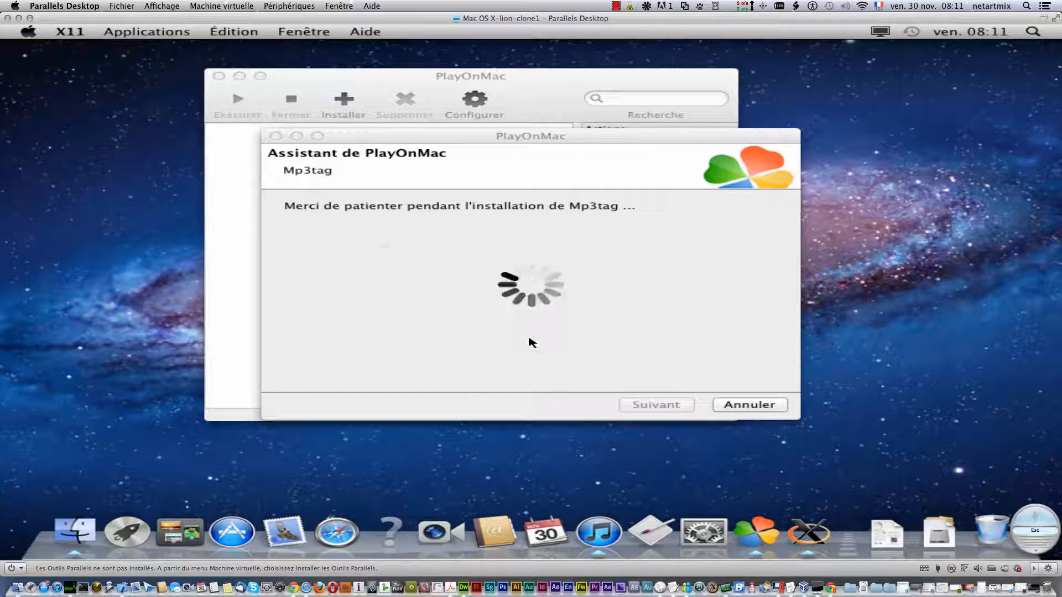
{"action": "left_click", "coordinate": [647, 418]}
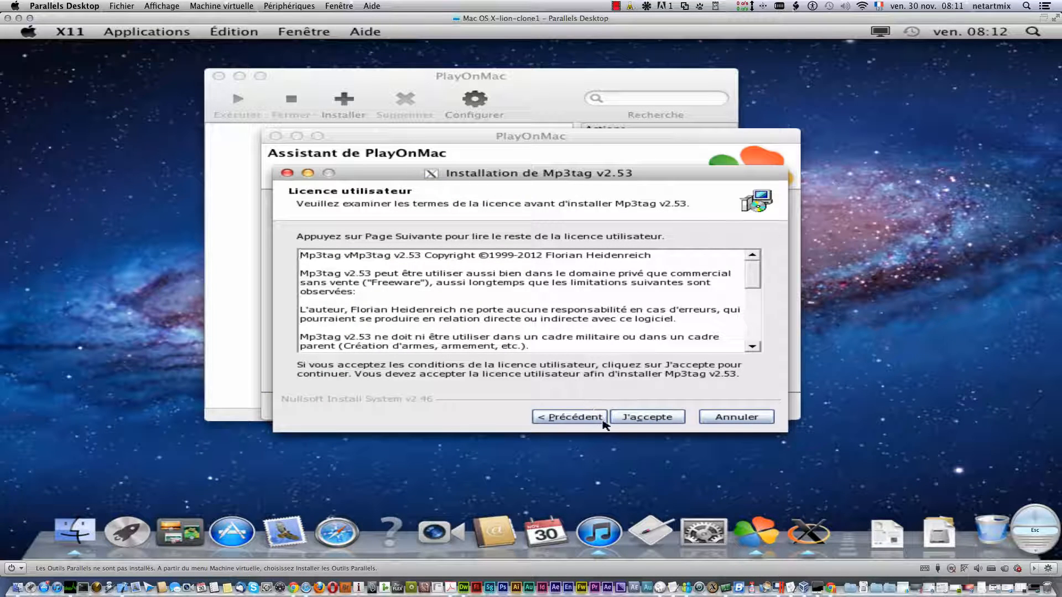
{"action": "left_click", "coordinate": [622, 420]}
{"action": "left_click", "coordinate": [630, 418]}
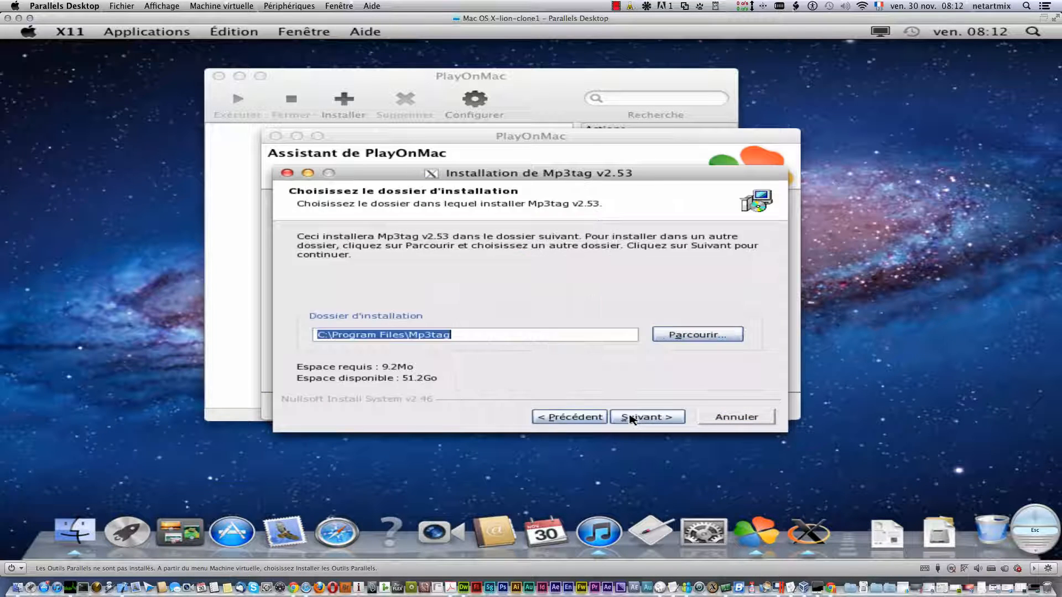
Install Mp3tag in the default folder C:\Program Files\Mp3tag and finish the setup
{"action": "left_click", "coordinate": [631, 418]}
{"action": "left_click", "coordinate": [630, 418]}
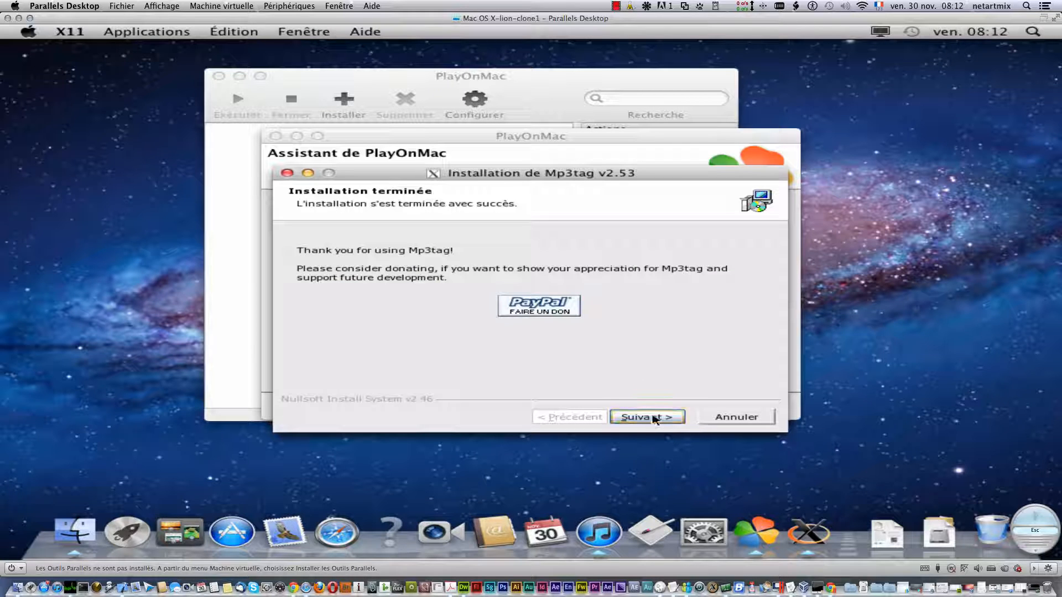
{"action": "left_click", "coordinate": [654, 418]}
{"action": "left_click", "coordinate": [653, 418]}
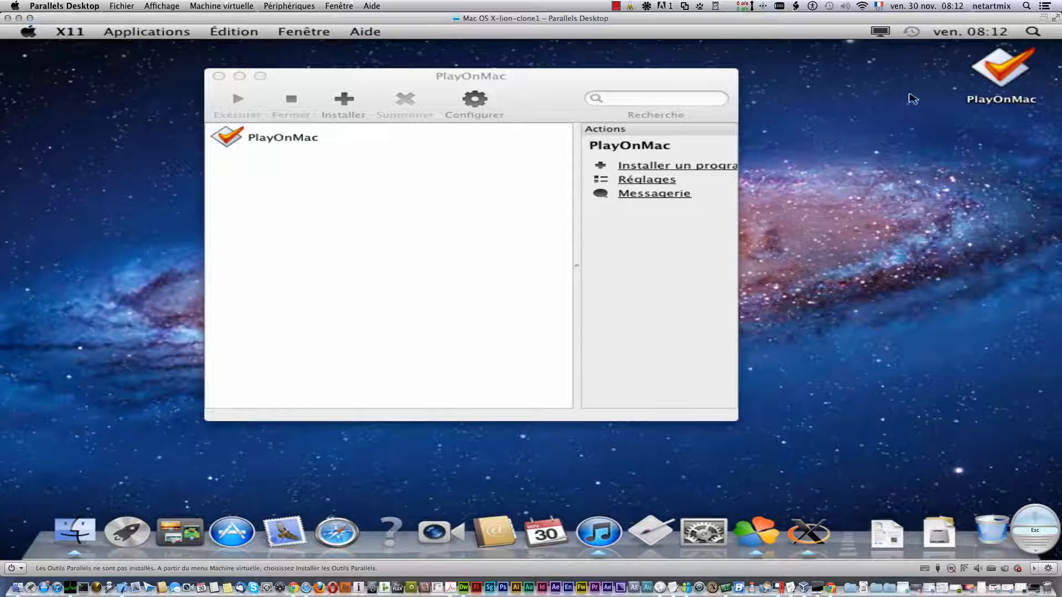
Launch Mp3tag from its new desktop shortcut to check it, and close its window
{"action": "double_click", "coordinate": [991, 72]}
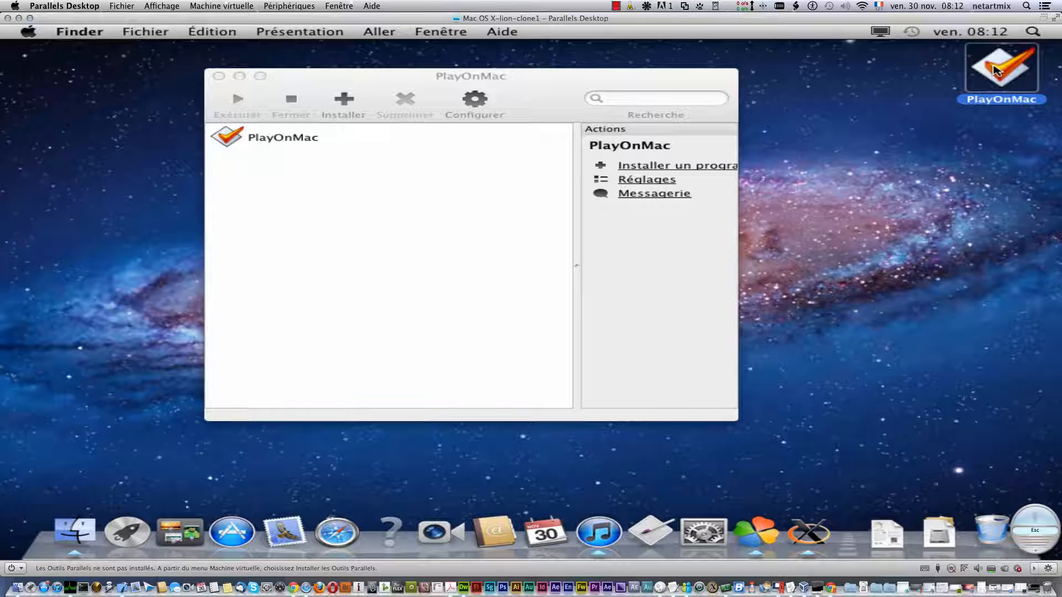
{"action": "right_click", "coordinate": [993, 70]}
{"action": "left_click", "coordinate": [974, 74]}
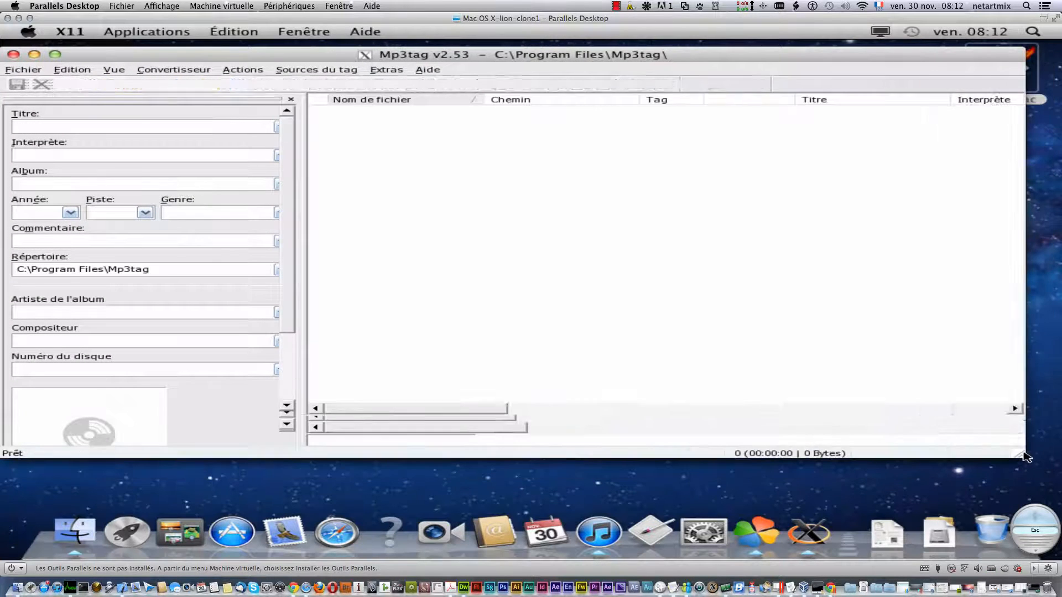
{"action": "left_click", "coordinate": [12, 54]}
Open the manual installation assistant for an unlisted program, view its installation choices and cancel it
{"action": "left_click", "coordinate": [343, 104]}
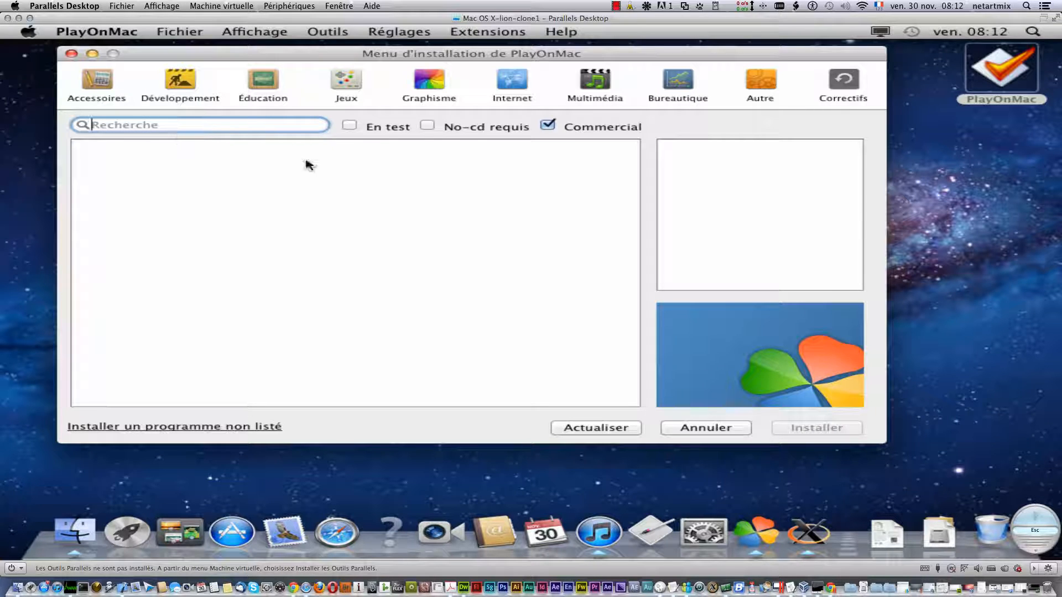
{"action": "left_click", "coordinate": [148, 428]}
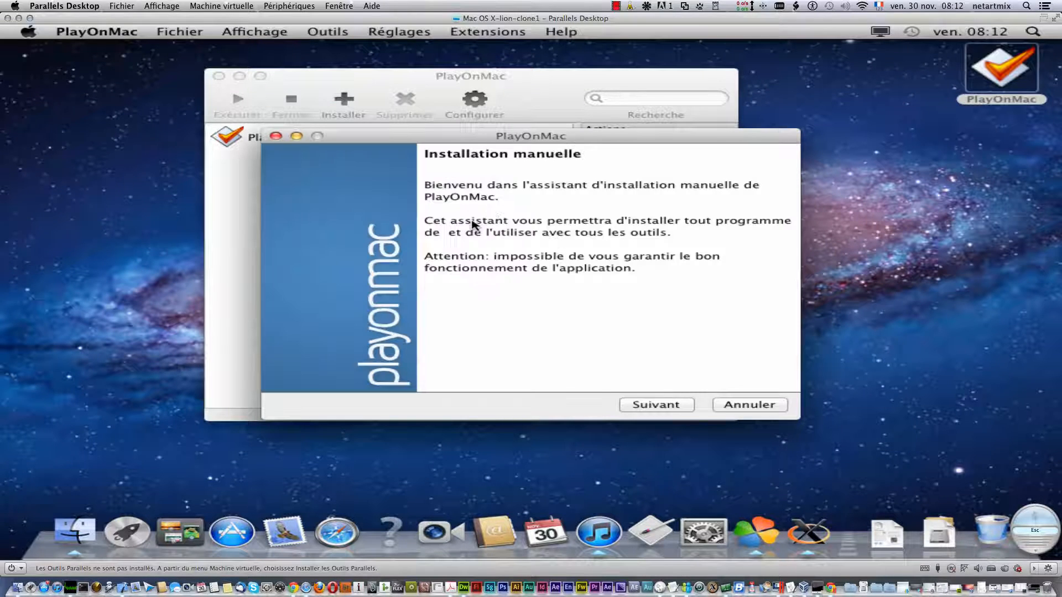
{"action": "left_click", "coordinate": [628, 407]}
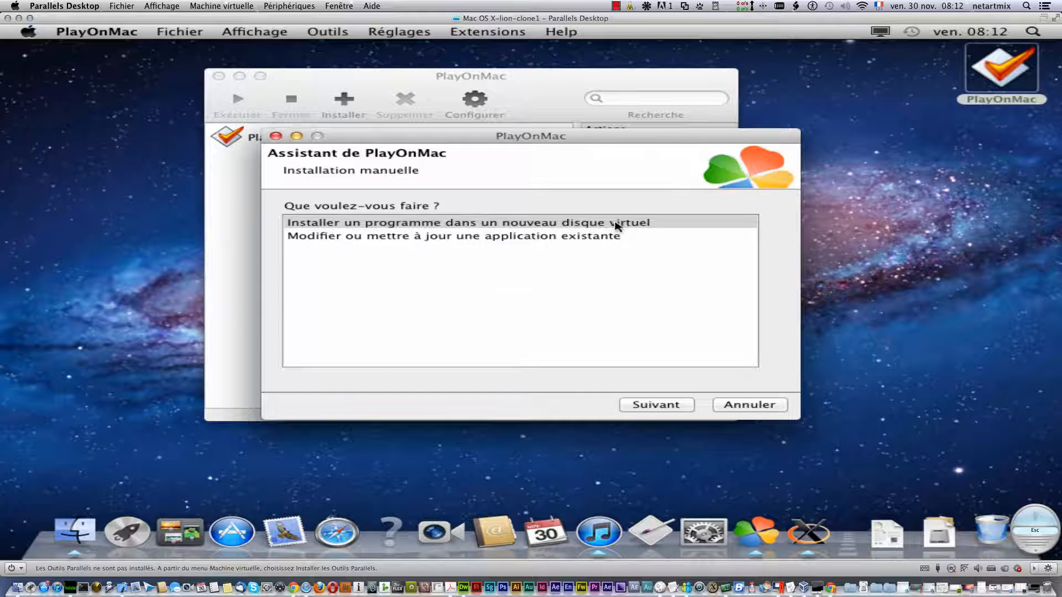
{"action": "left_click", "coordinate": [728, 408]}
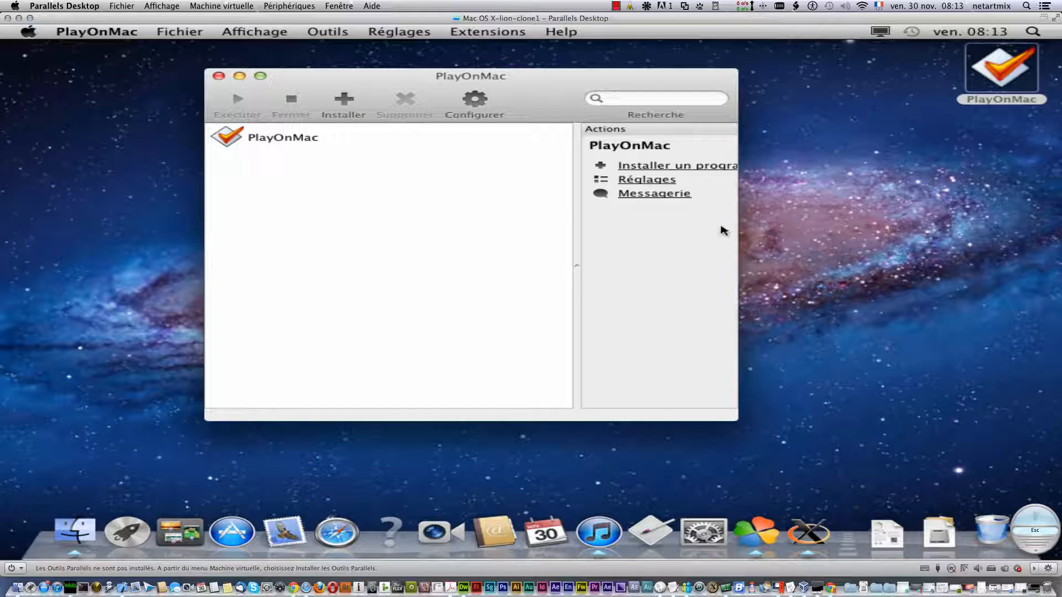
Widen the PlayOnMac main window, review the Internet and Extensions settings, and close the settings window
{"action": "left_click_drag", "start_coordinate": [877, 226], "coordinate": [901, 226]}
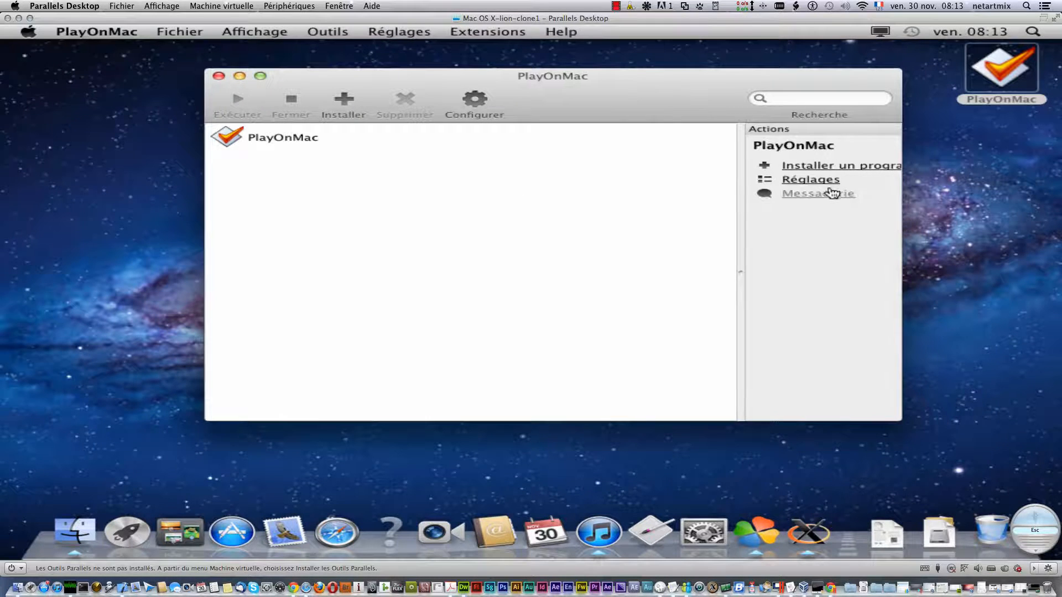
{"action": "left_click", "coordinate": [805, 180]}
{"action": "left_click", "coordinate": [419, 81]}
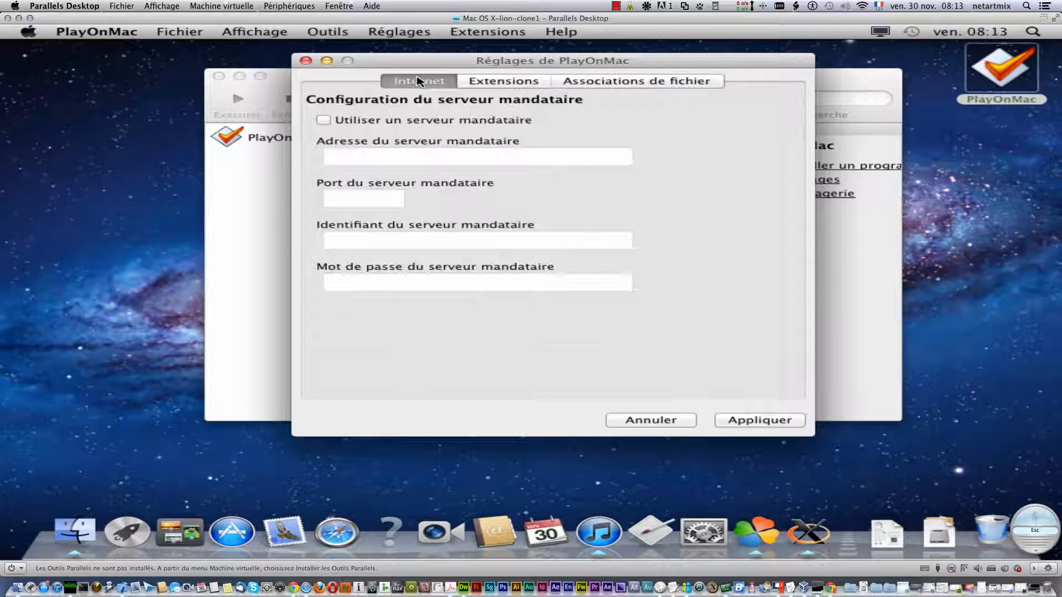
{"action": "left_click", "coordinate": [536, 82]}
{"action": "left_click", "coordinate": [568, 82]}
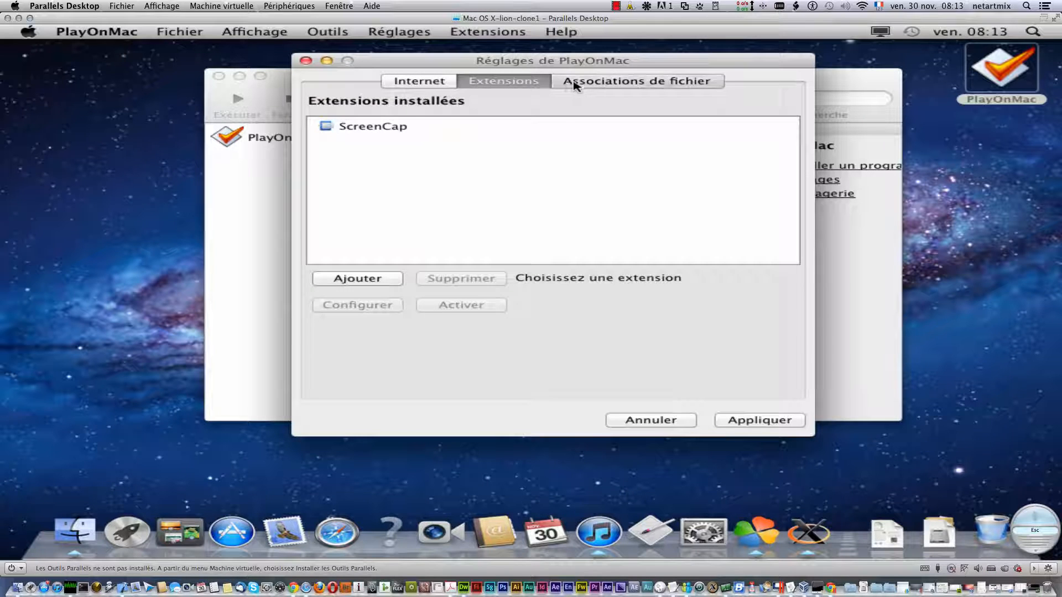
{"action": "left_click", "coordinate": [306, 61]}
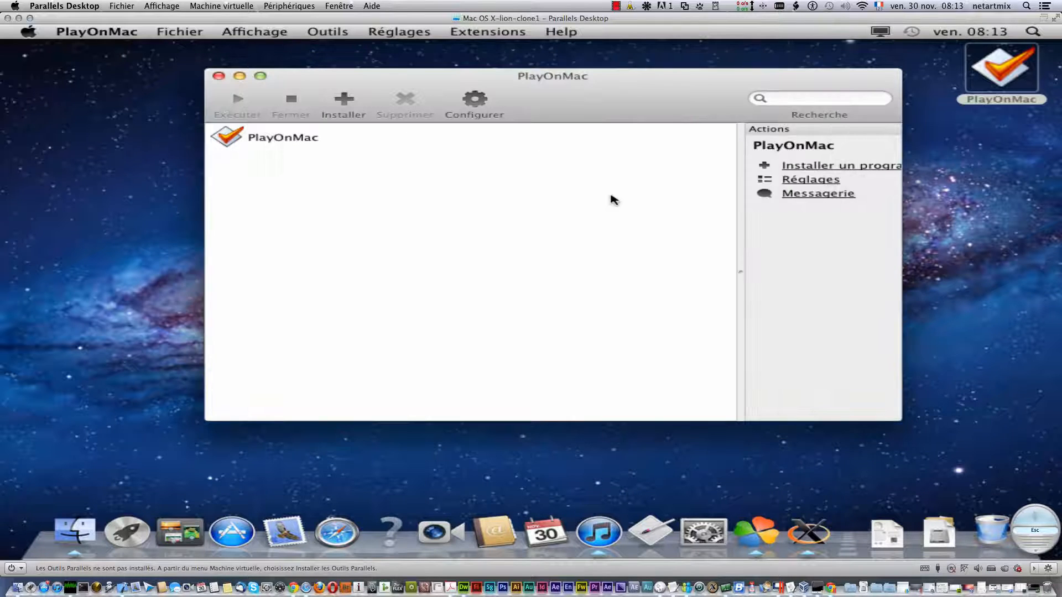
Open the PlayOnMac messaging window to view it, and close it, confirming the closure
{"action": "left_click", "coordinate": [819, 194]}
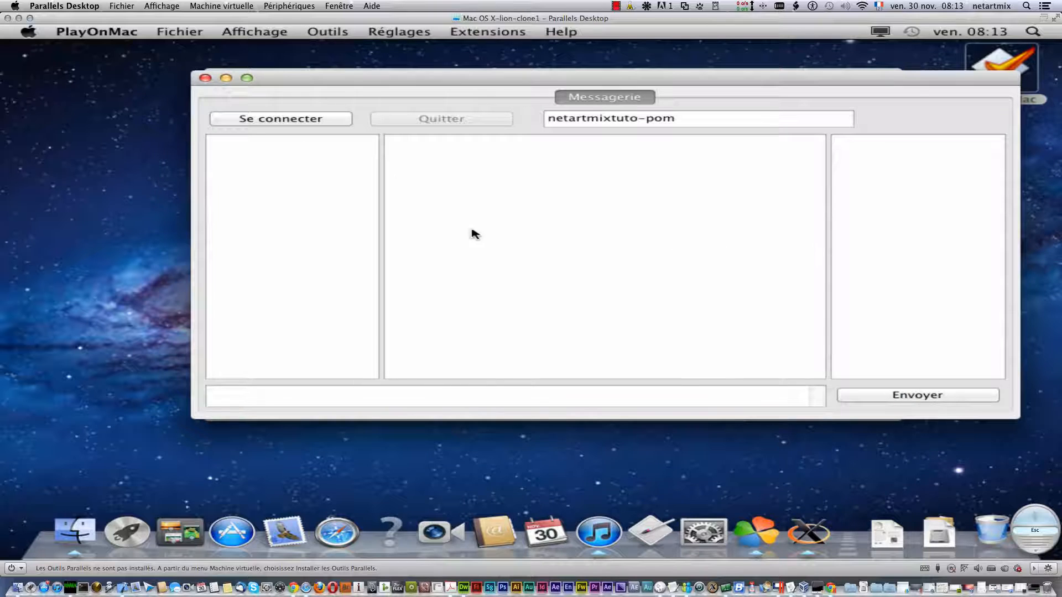
{"action": "left_click", "coordinate": [206, 78]}
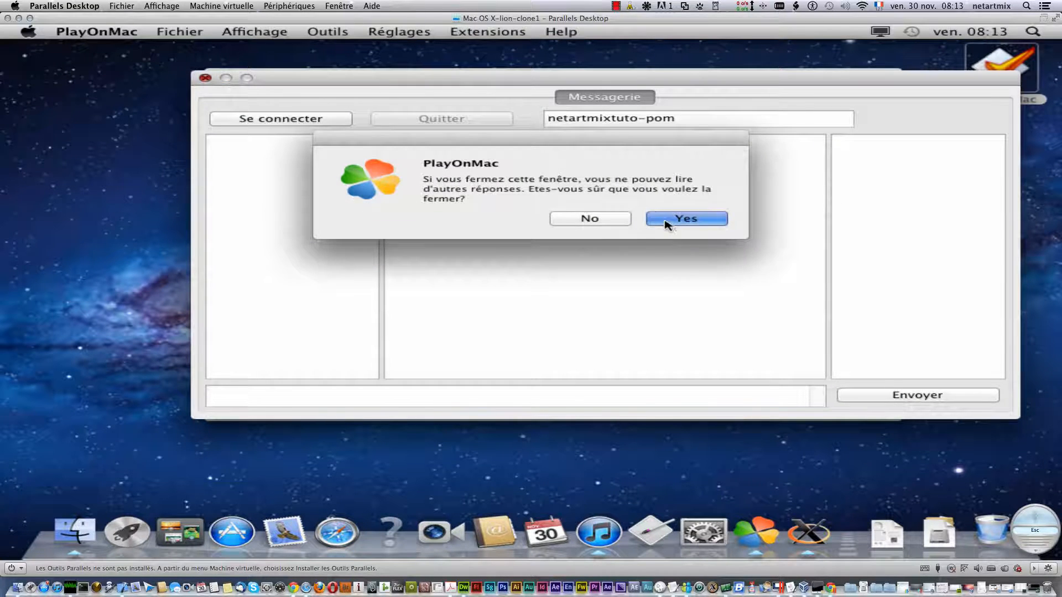
{"action": "left_click", "coordinate": [668, 225]}
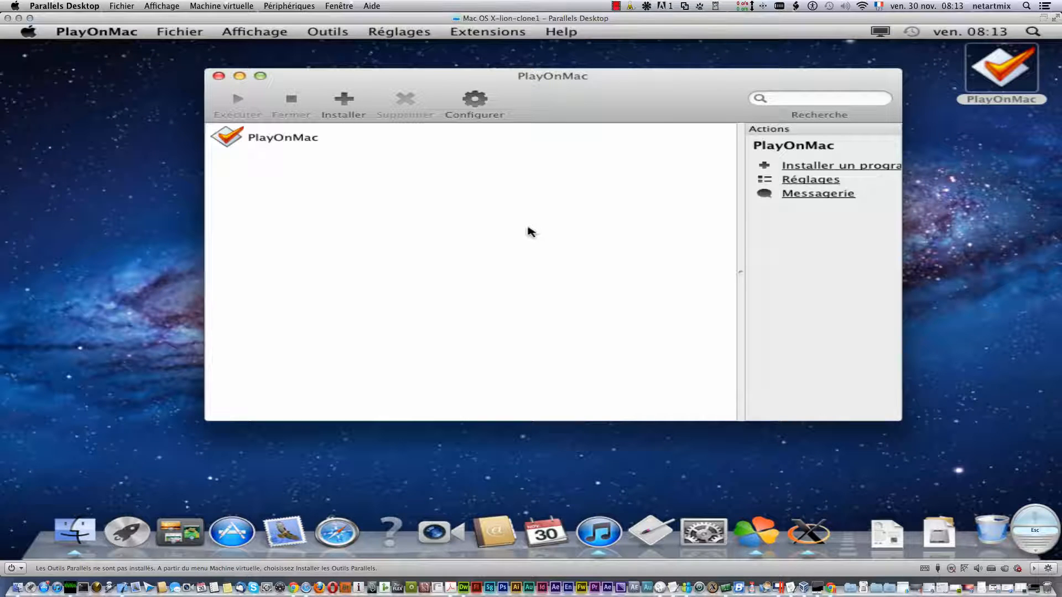